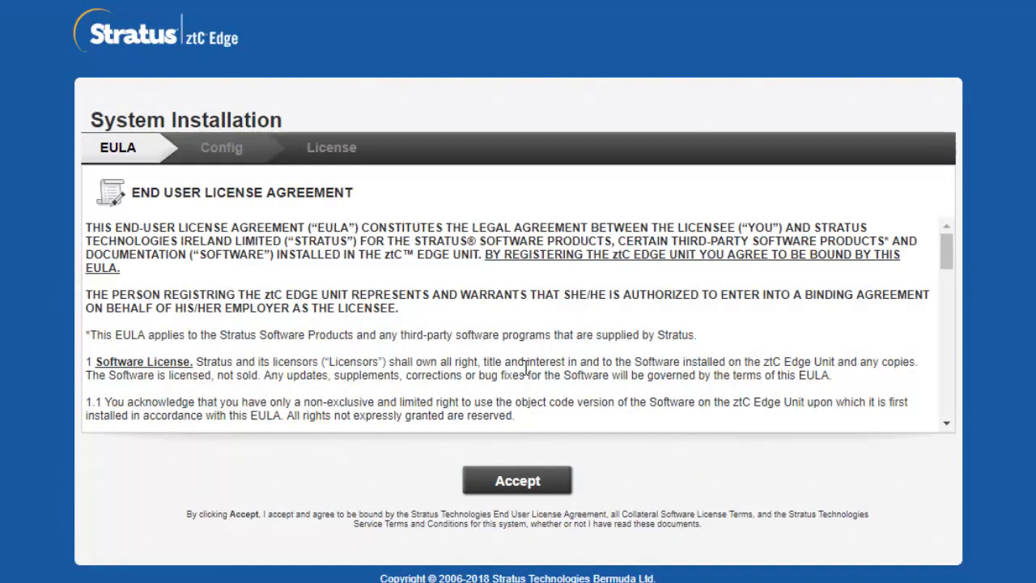
Scroll through the end user license agreement and accept it.
left_click_drag(946, 254, 943, 419)
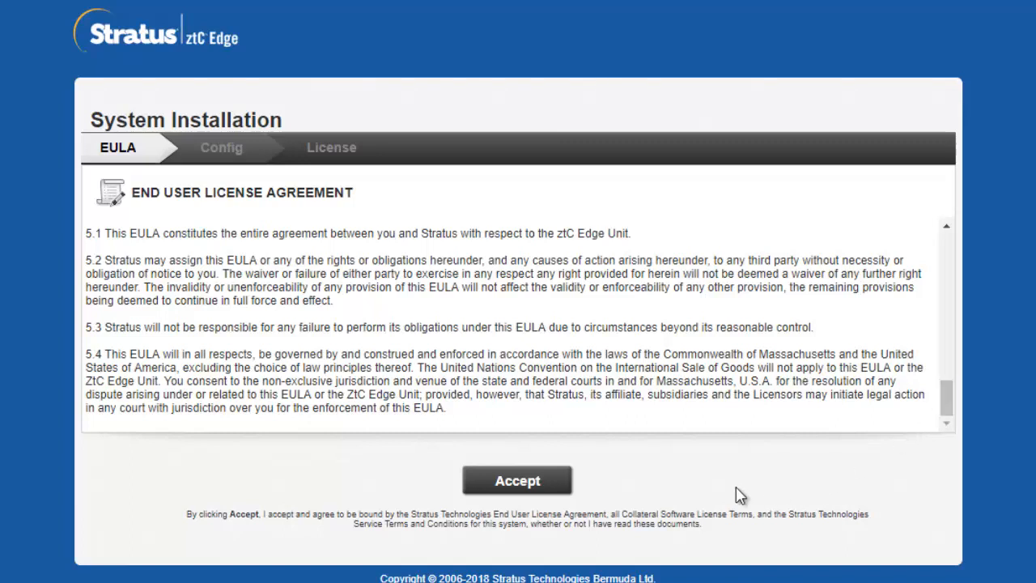
left_click(522, 485)
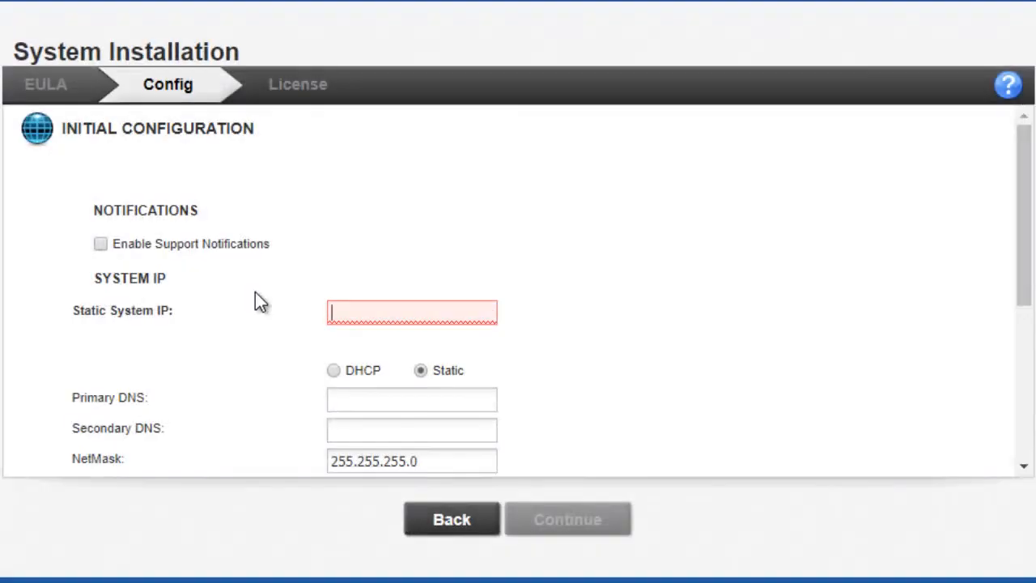
Set the static system IP to 192.168.1.12 and the primary DNS to 192.168.1.1.
type("192.168.1.")
type("12")
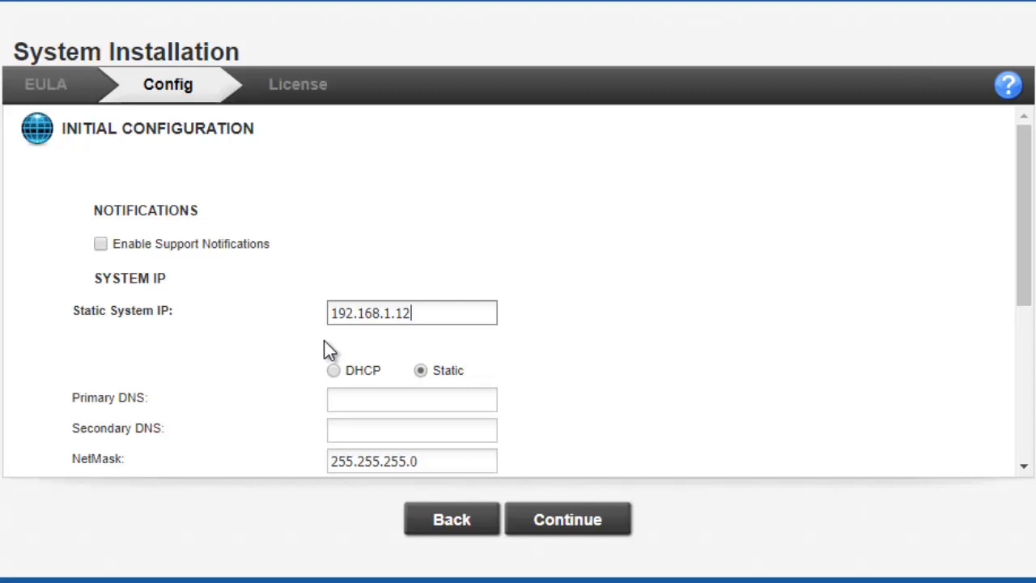
left_click(352, 398)
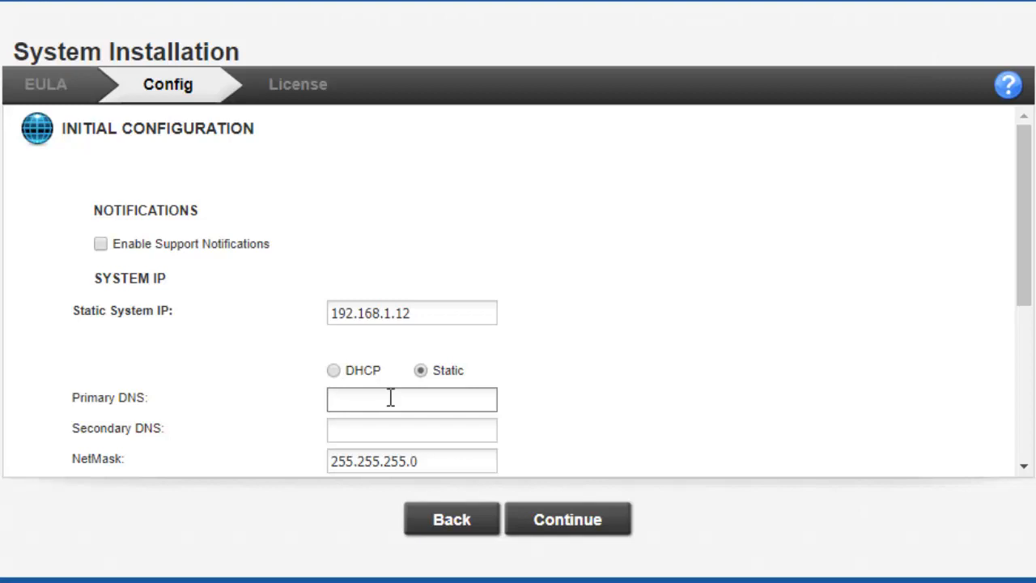
type("192.")
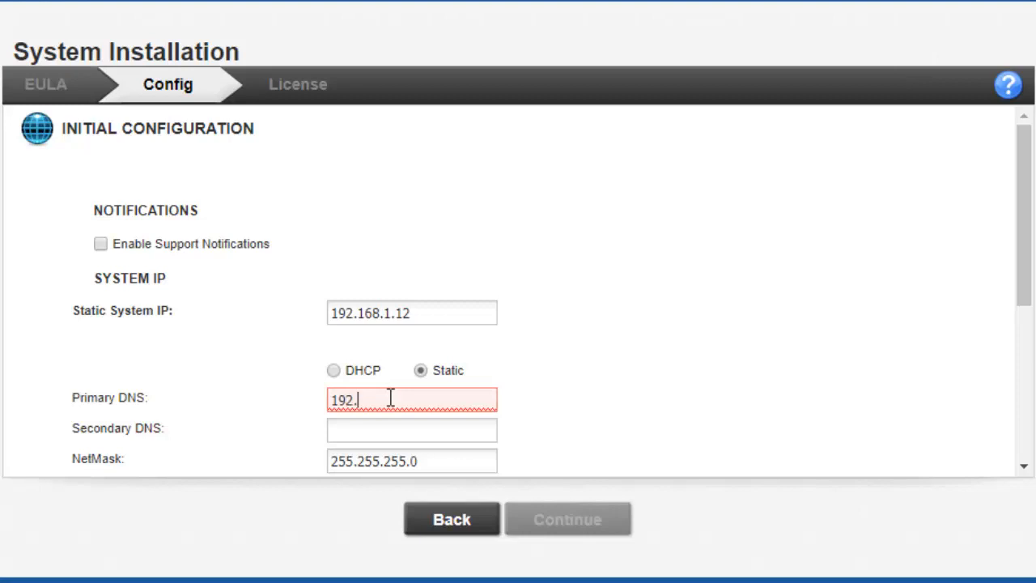
type("168.1.1")
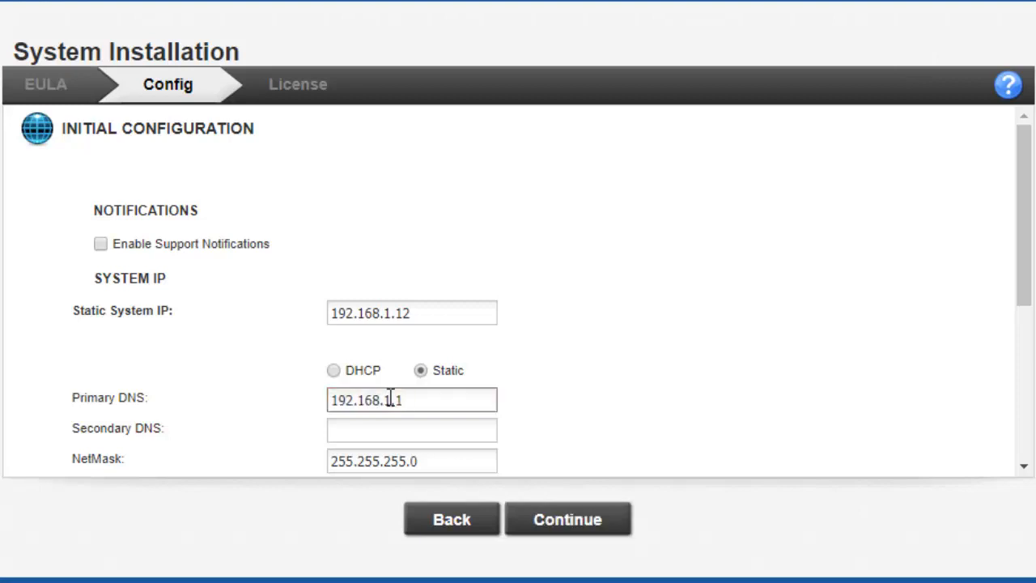
Change the last digit of node1's IP address to 1 and submit the network configuration.
left_click_drag(1019, 181, 1018, 335)
left_click(445, 392)
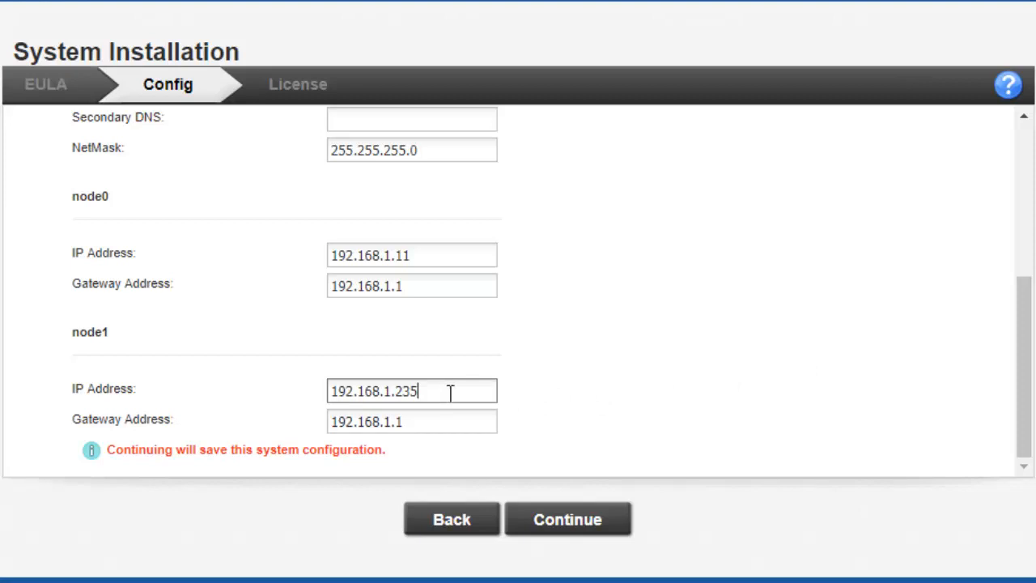
key("BackSpace")
key("BackSpace")
key("BackSpace")
type("142.68")
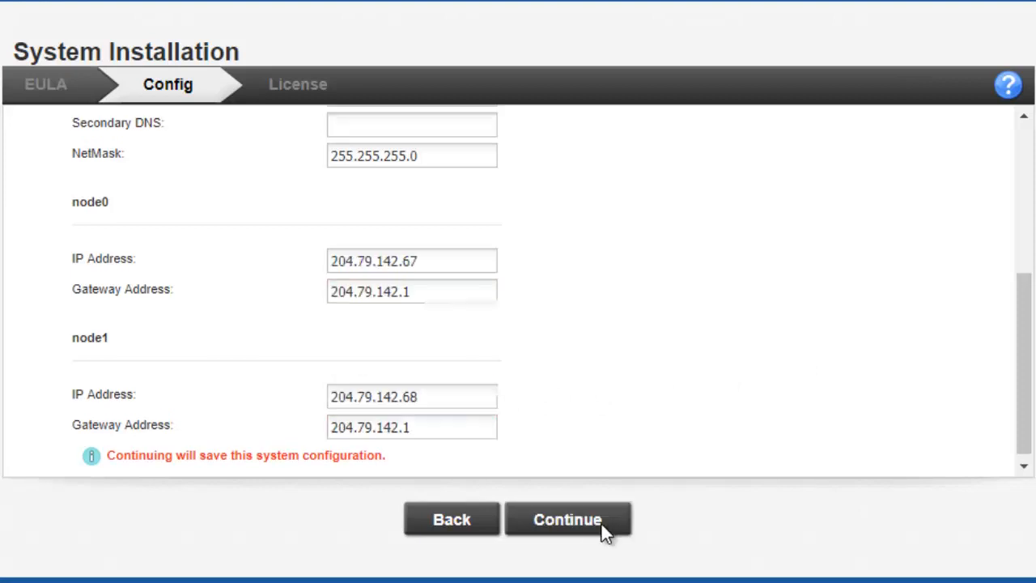
left_click(605, 522)
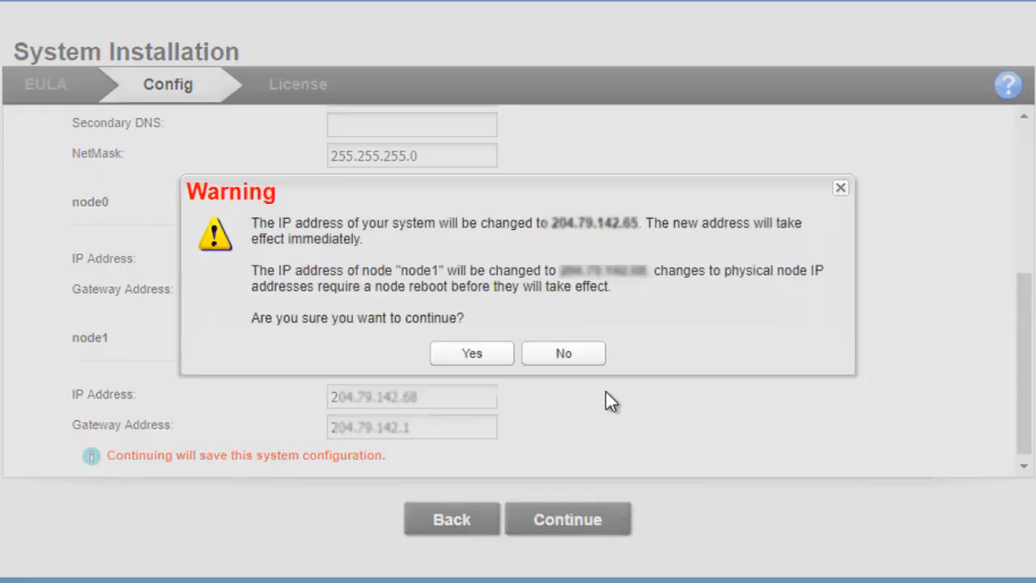
Confirm the system IP address change in the warning dialog.
left_click(470, 356)
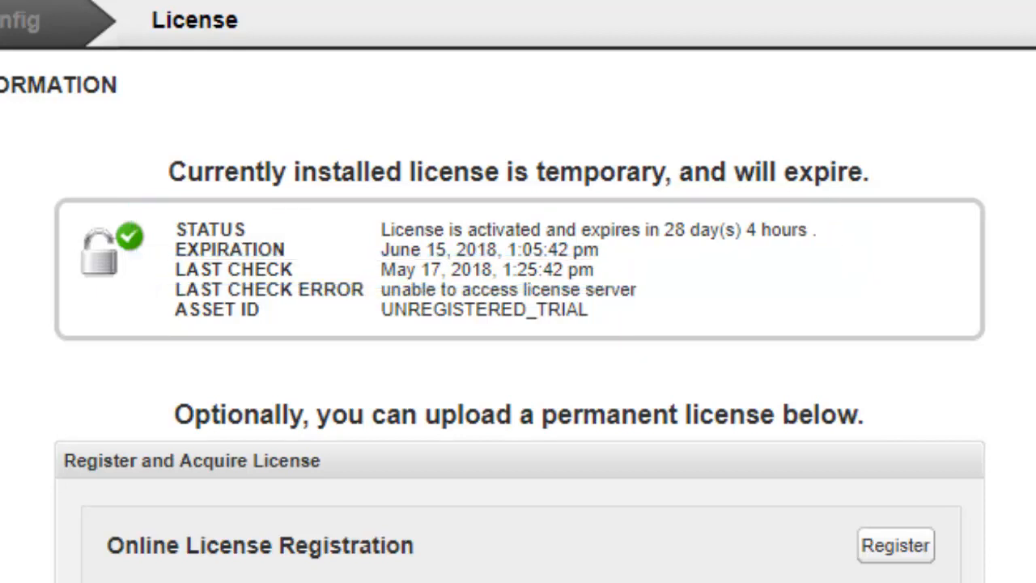
Scroll down to the Register and Acquire License section.
scroll(517, 324, "down", 3)
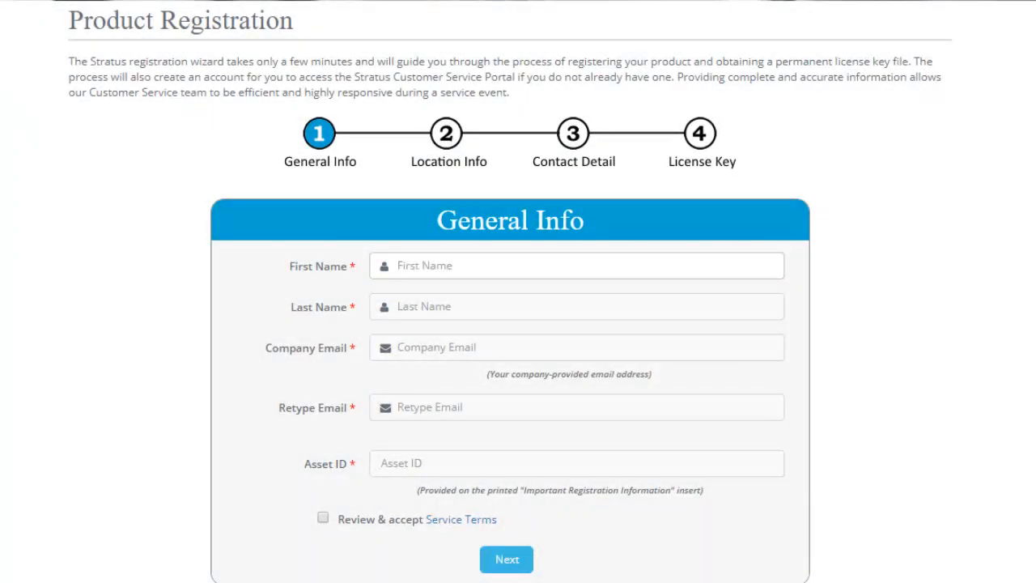
Enter the user's first and last name, the company e-mail twice, and asset ID ze-402.
type("John")
key("Tab")
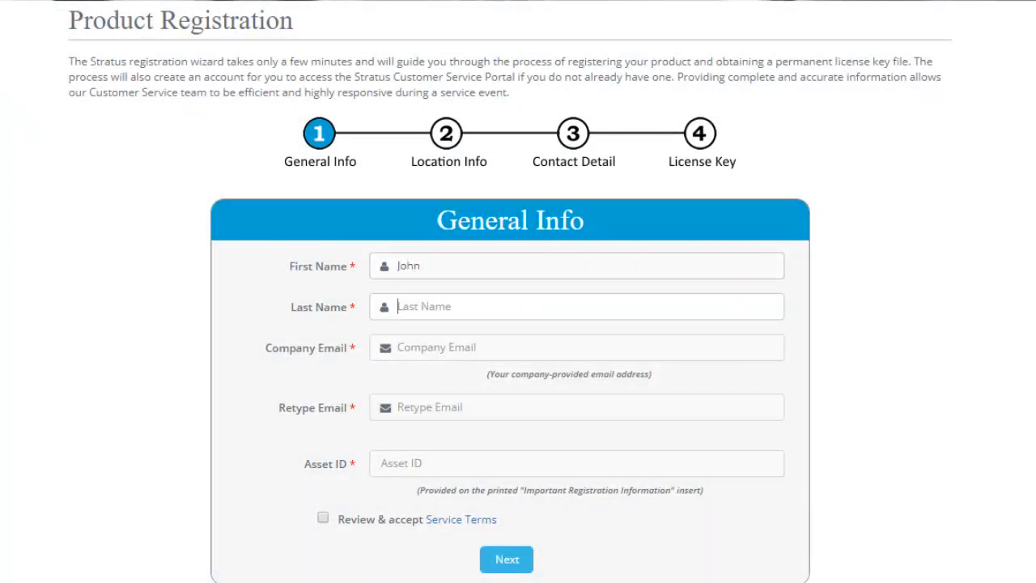
type("Doe")
key("Tab")
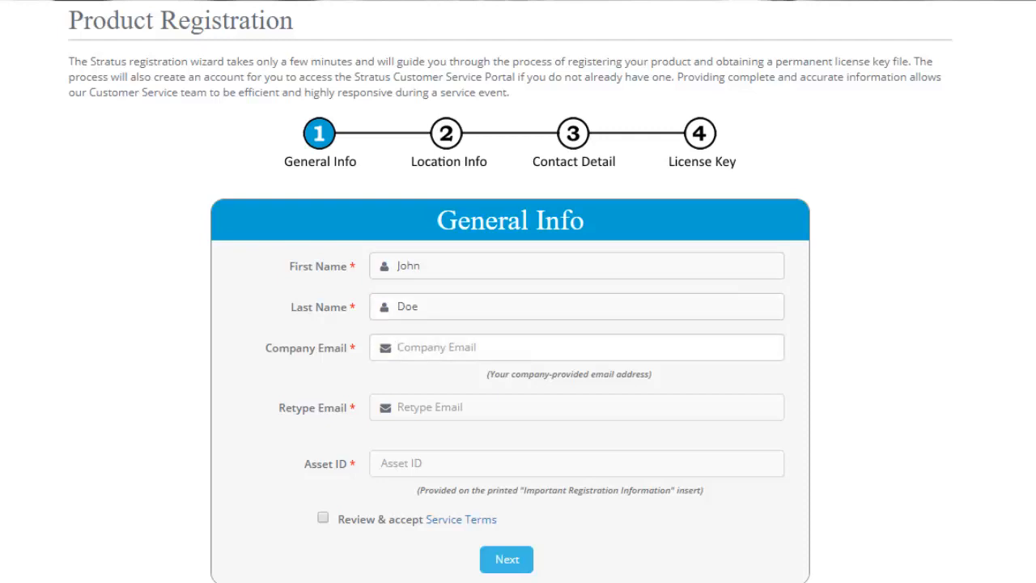
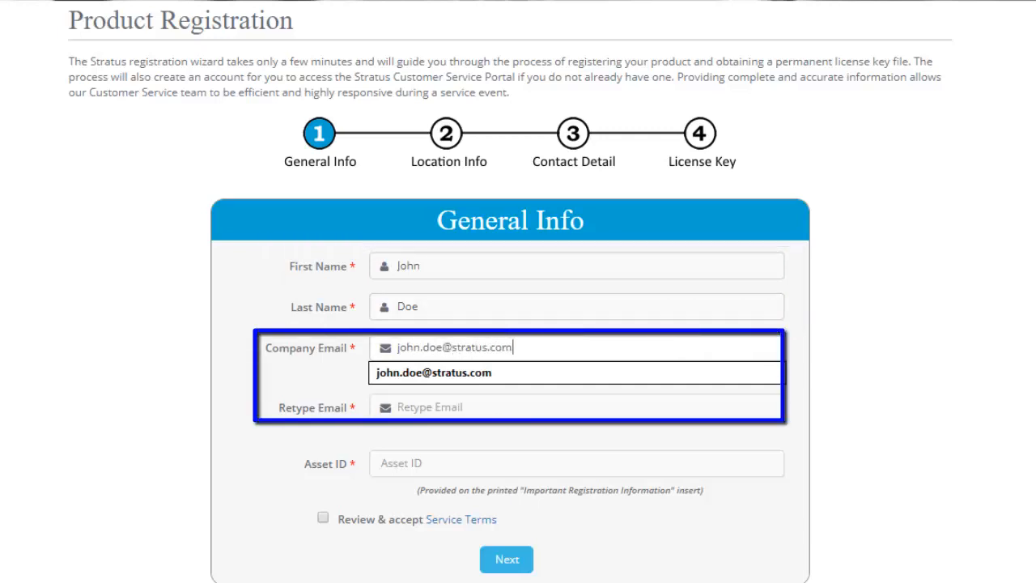
key("Tab")
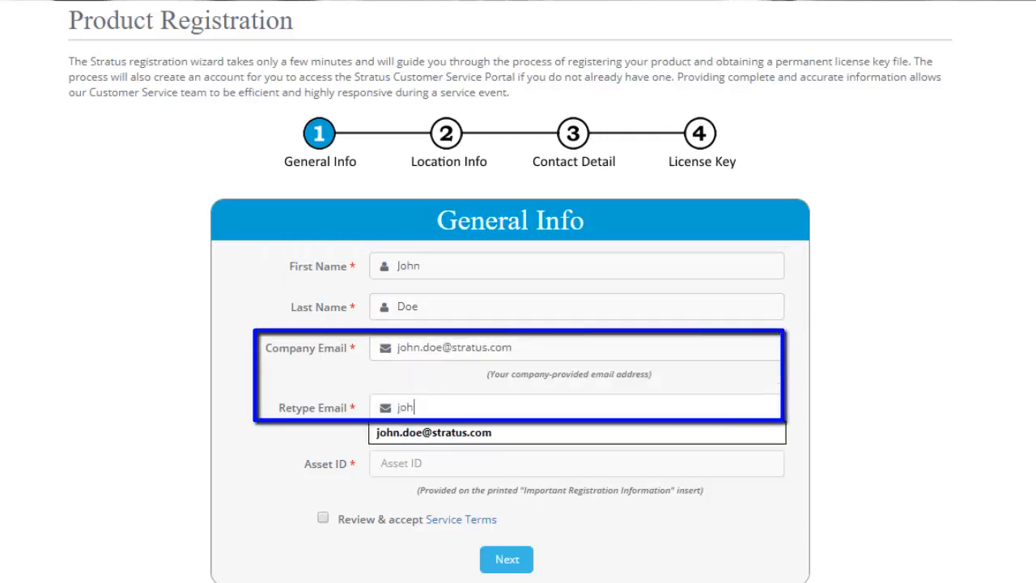
key("Tab")
type("z")
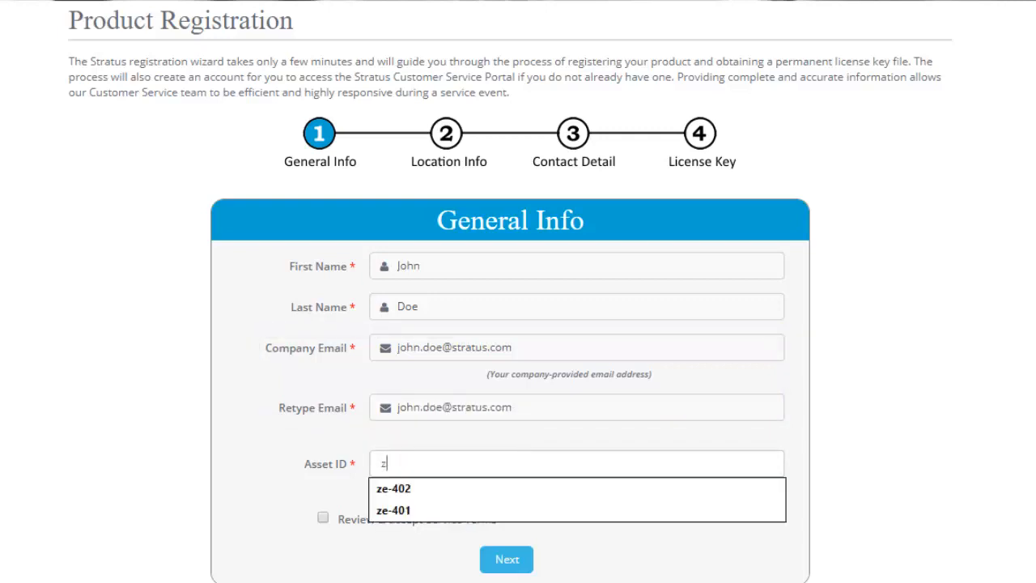
type("e-402")
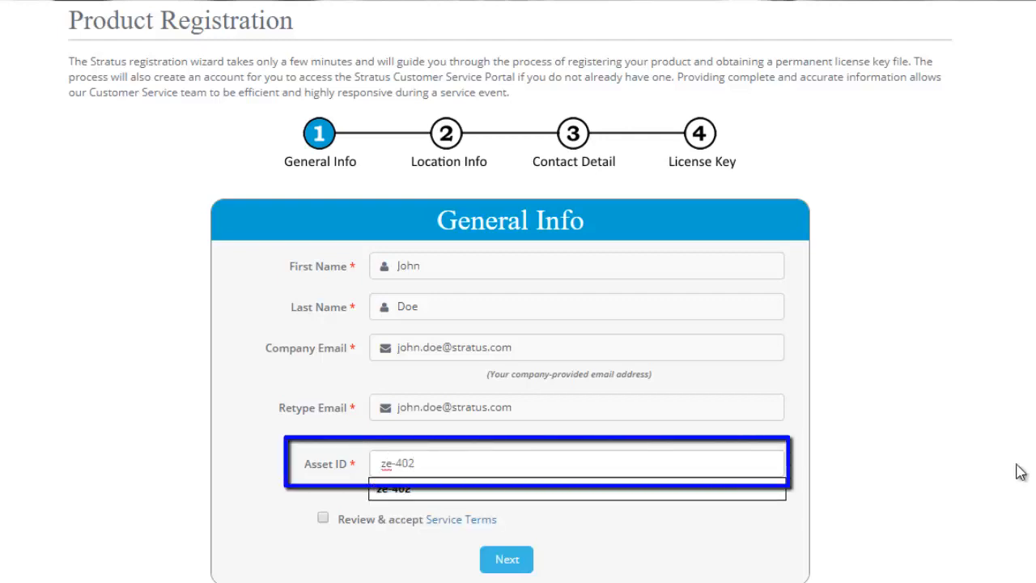
left_click(900, 412)
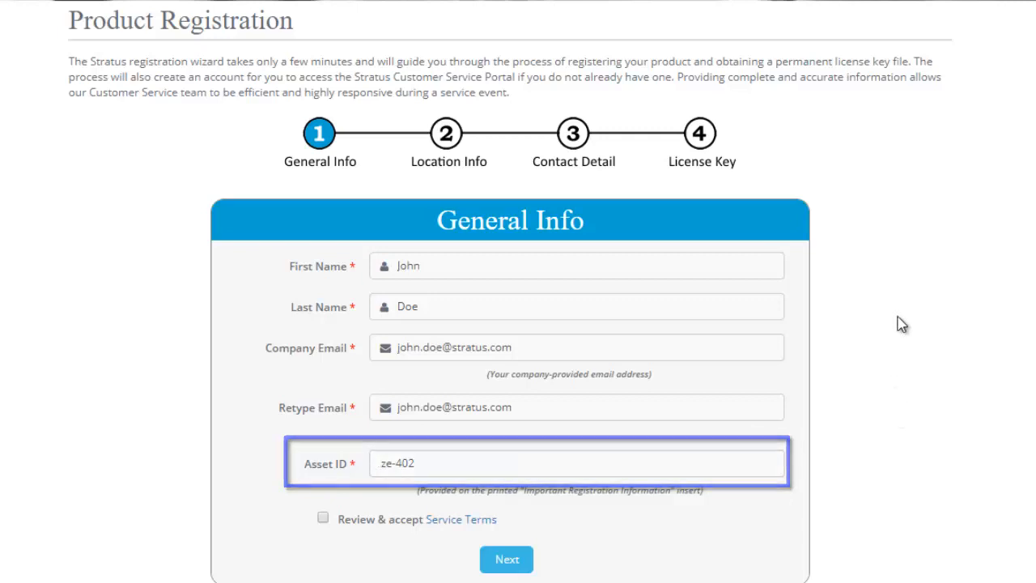
Review and accept the Service Terms, then continue to Location Info.
left_click(448, 522)
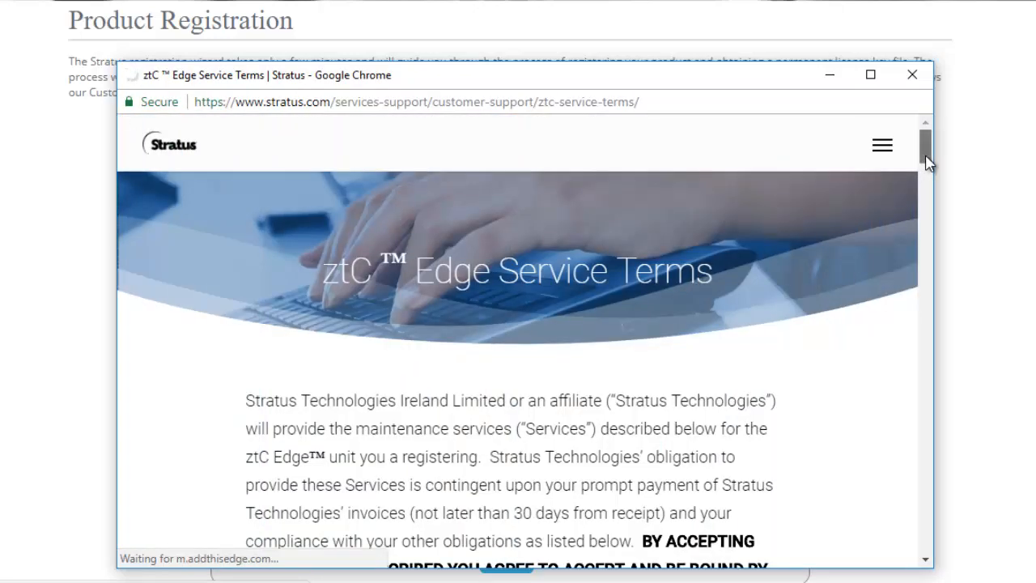
left_click_drag(927, 162, 931, 230)
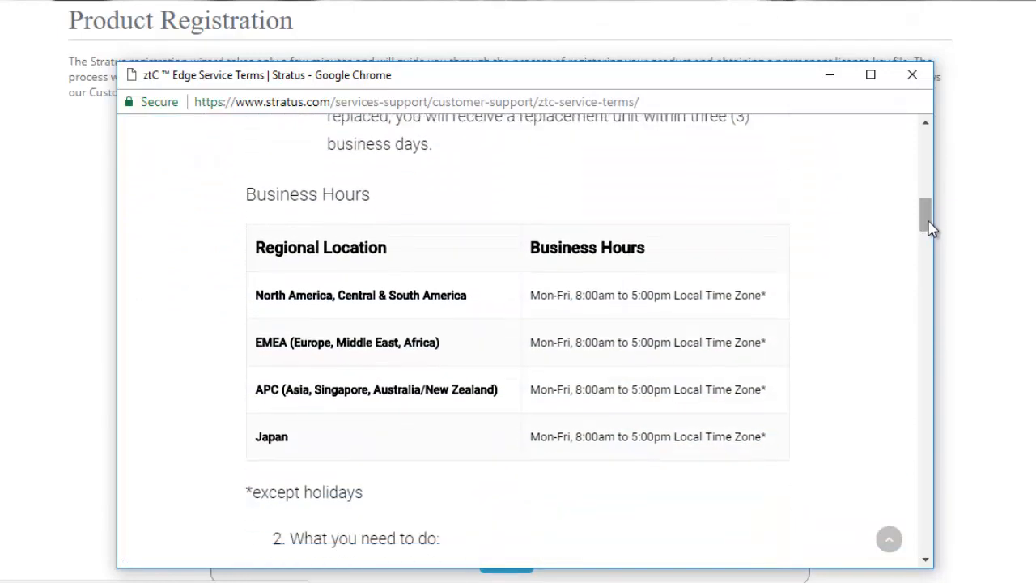
left_click(913, 75)
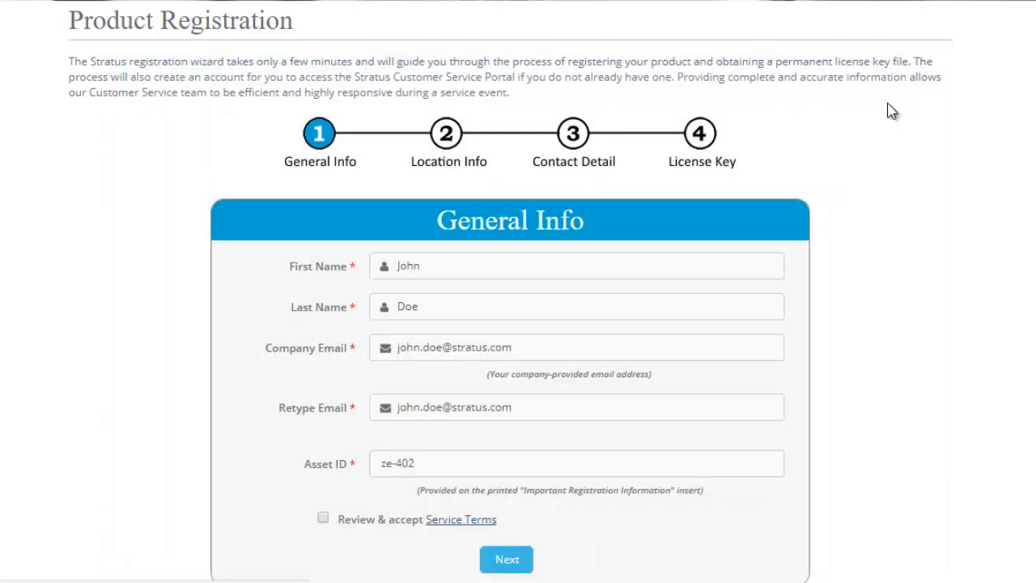
left_click(323, 518)
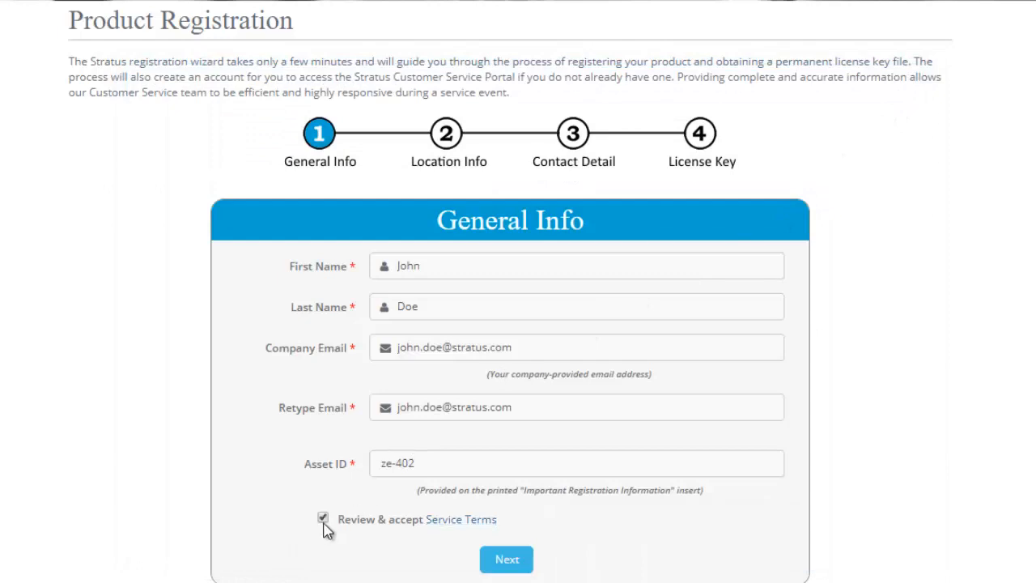
left_click(507, 561)
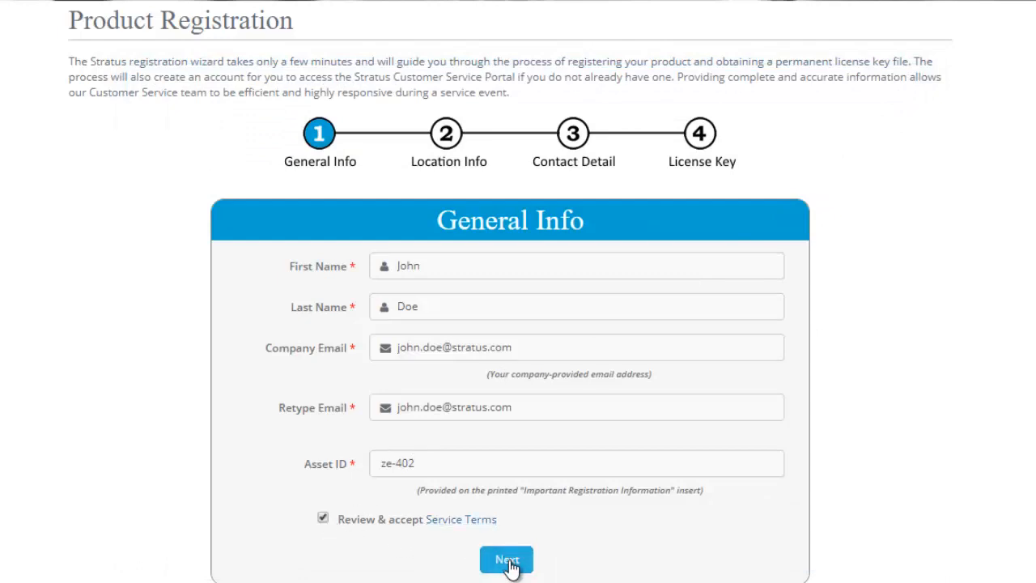
Enter 'Stratus' as the end user company, then fill in the street address, city and state.
left_click(614, 162)
type("Stratus")
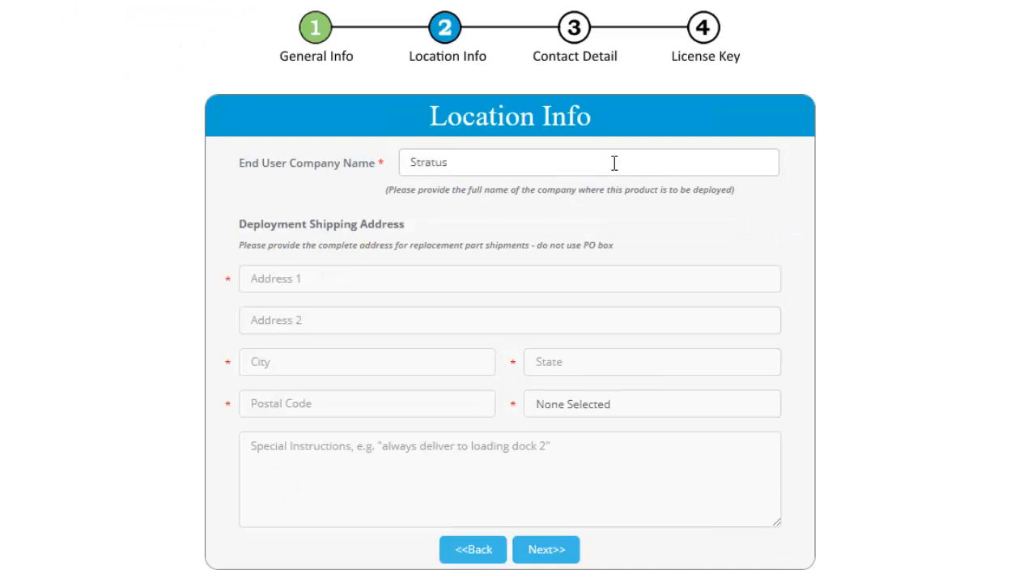
key("Tab")
type("5 Mill")
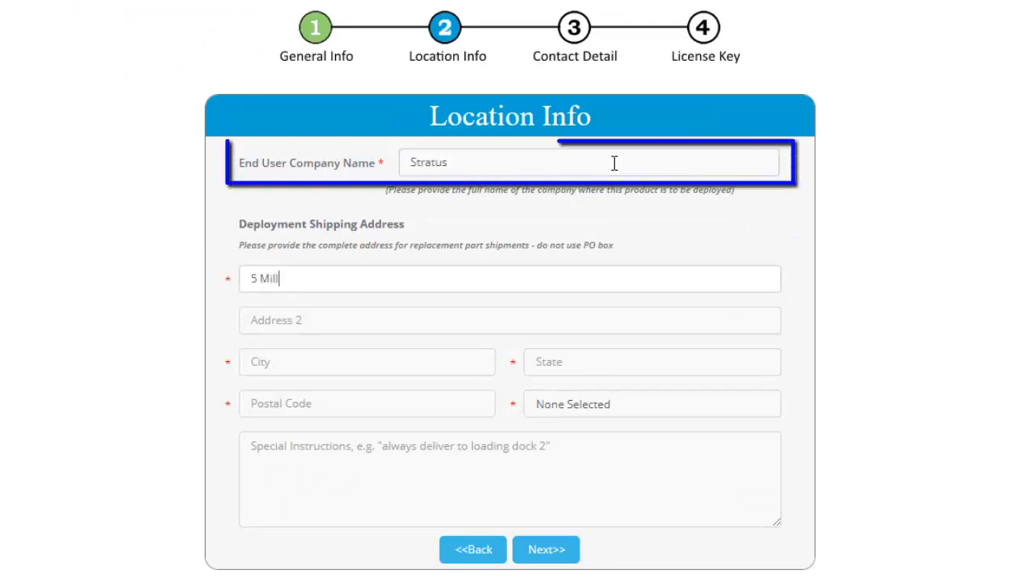
type(" and Main")
key("Tab")
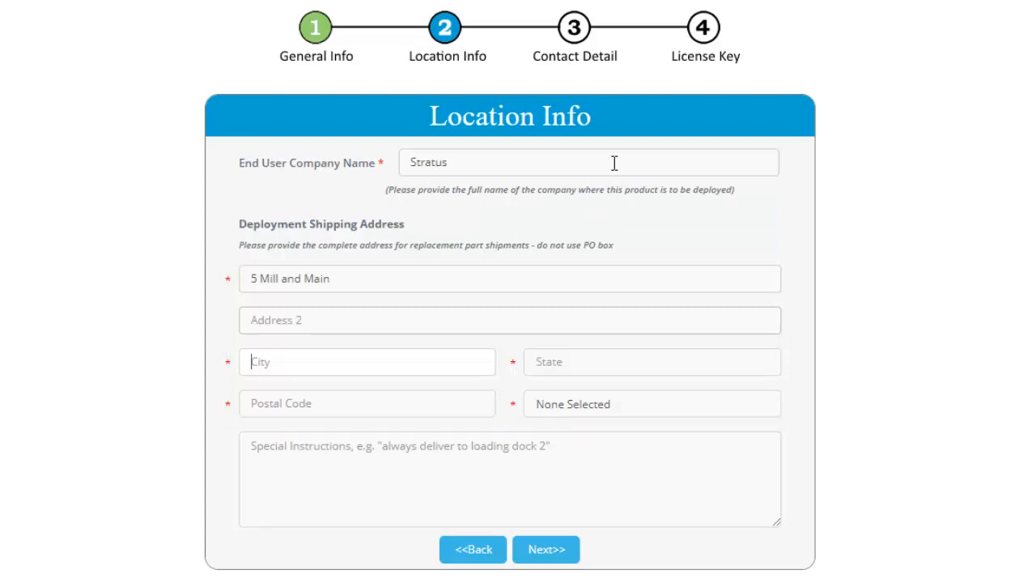
type("Maynard")
key("Tab")
type("MA")
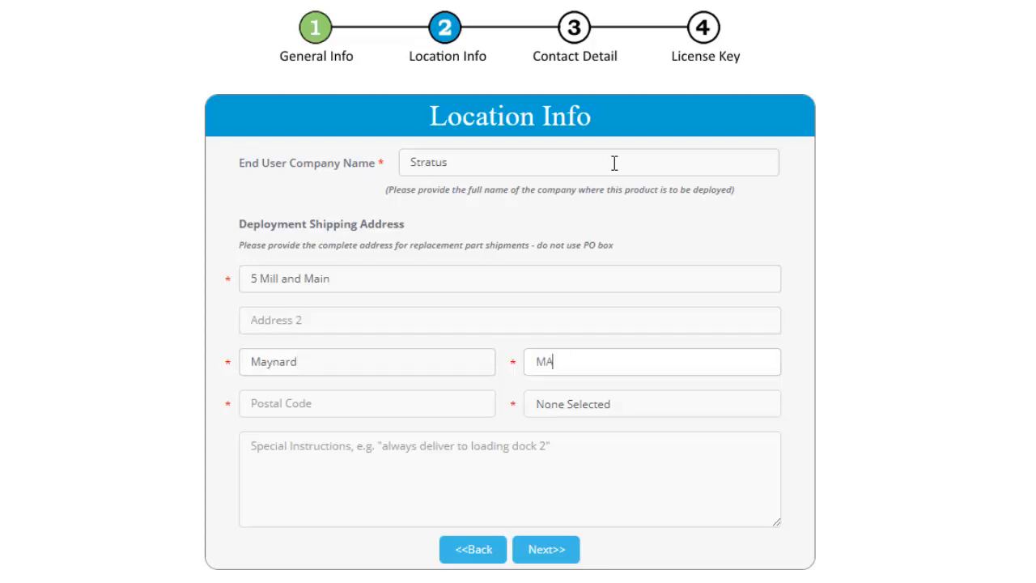
type("01754")
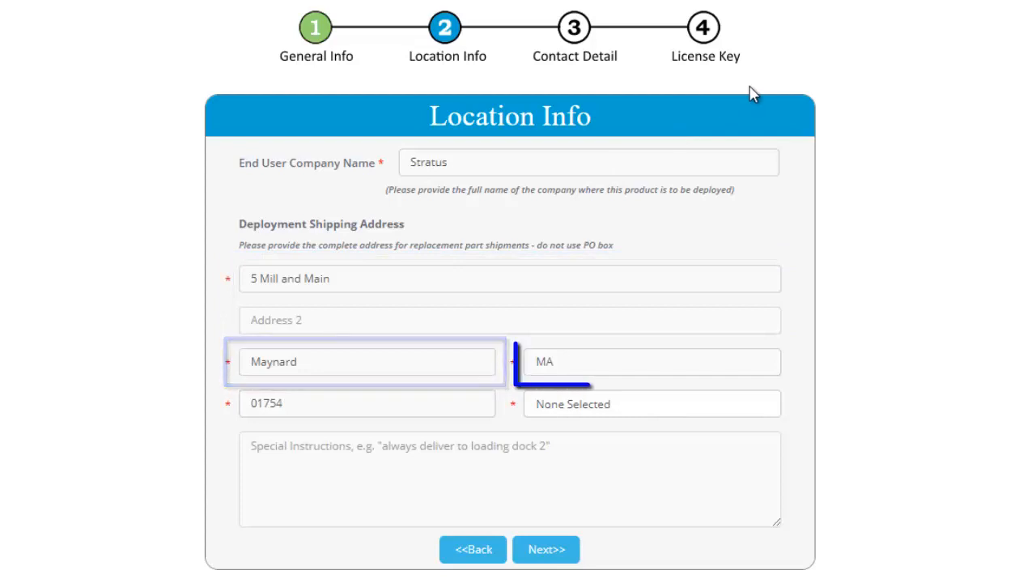
Choose United States as the country and continue to Contact Details.
left_click(767, 403)
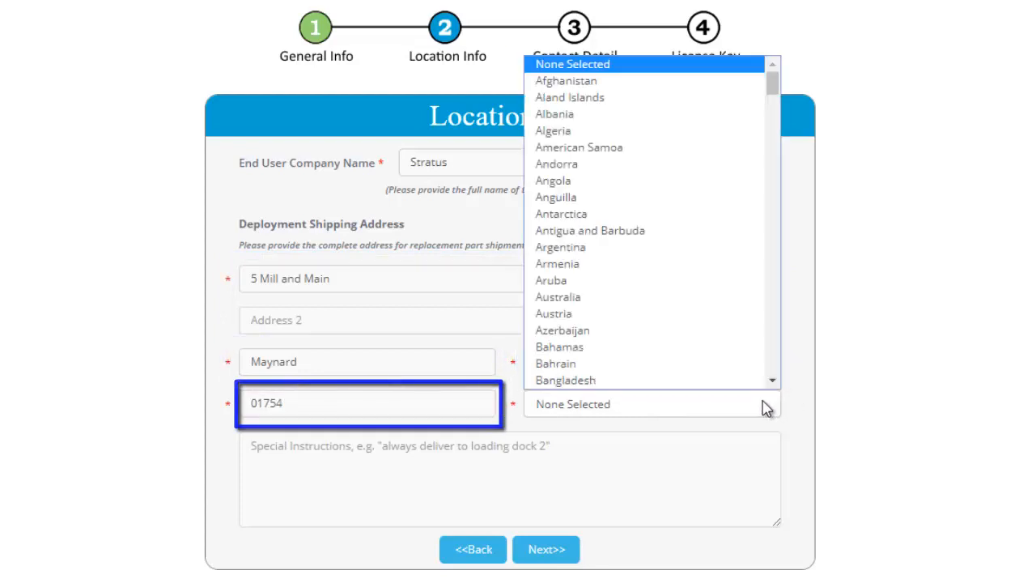
type("un")
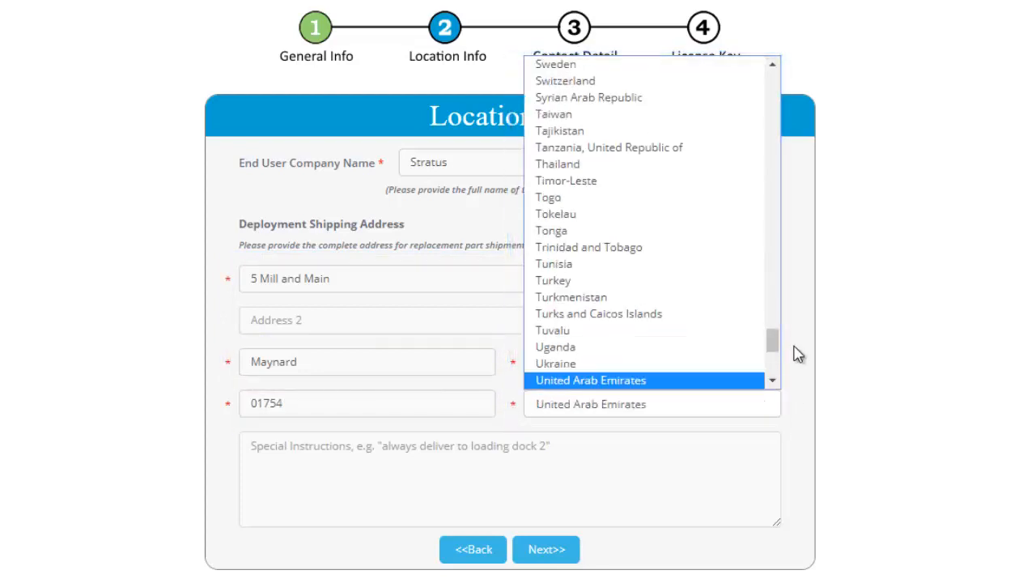
left_click_drag(771, 352, 774, 363)
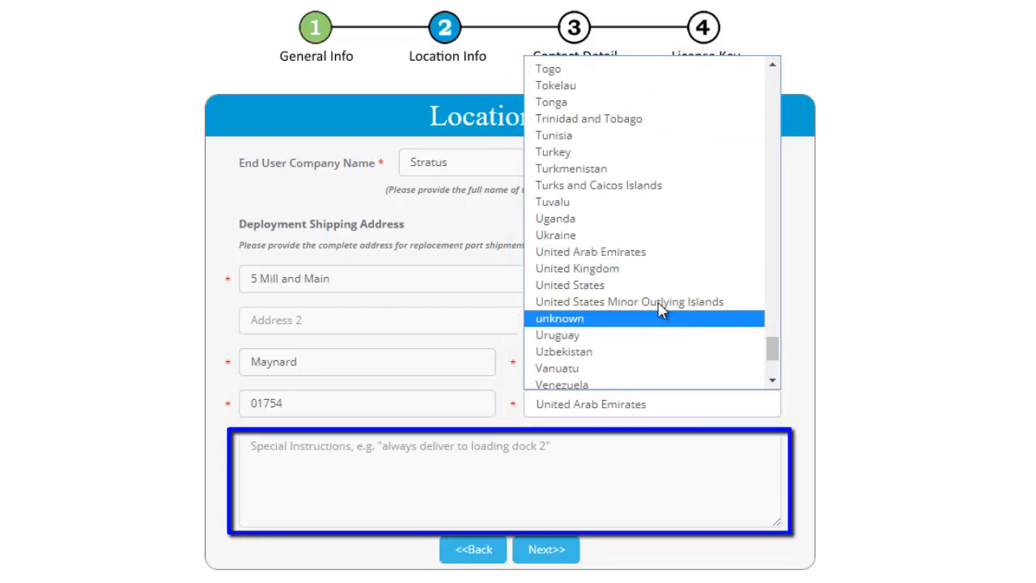
left_click(642, 285)
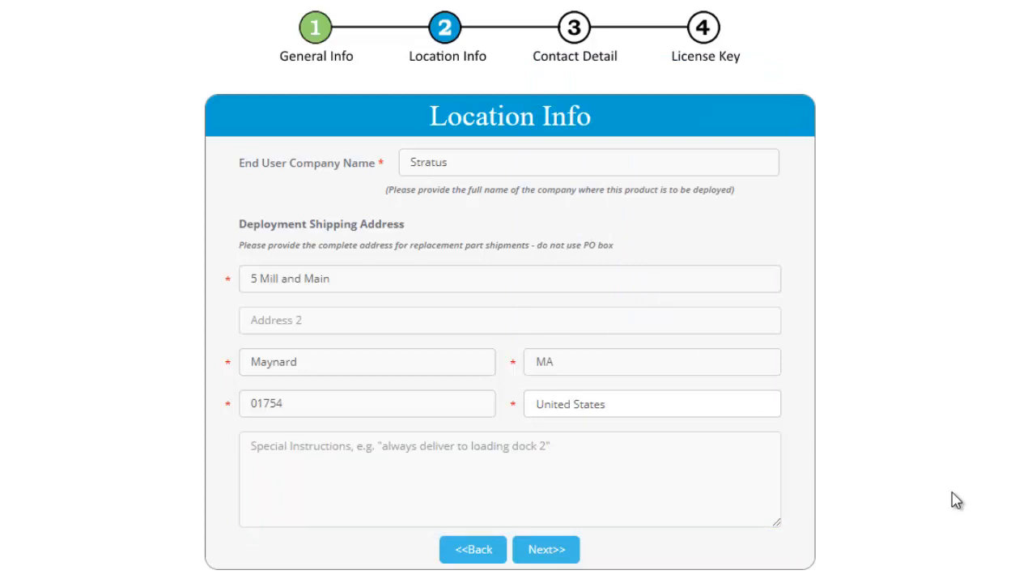
left_click(547, 550)
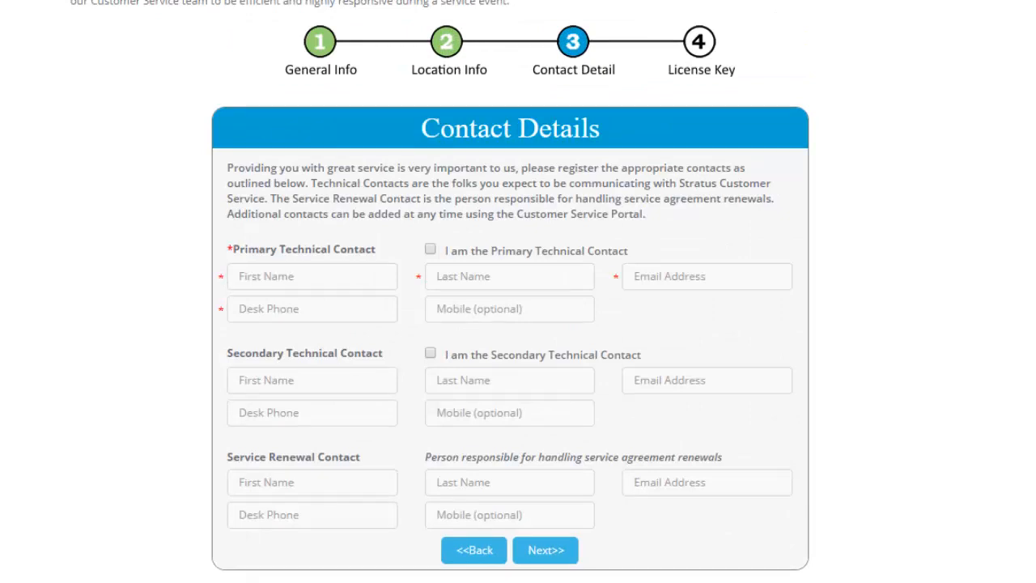
Mark yourself as the primary technical contact, enter a desk phone number, and continue.
left_click(430, 250)
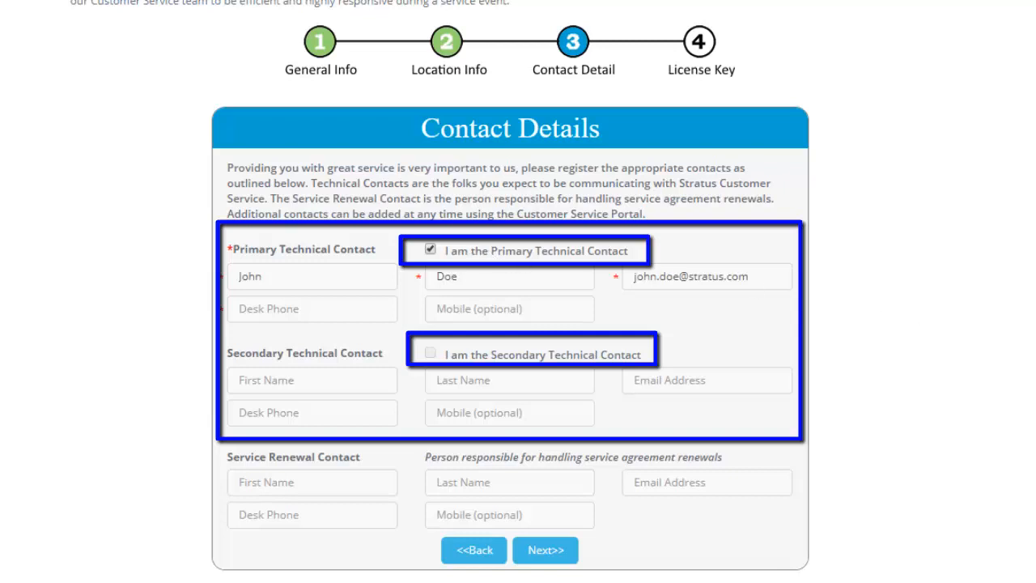
left_click(351, 308)
type("50")
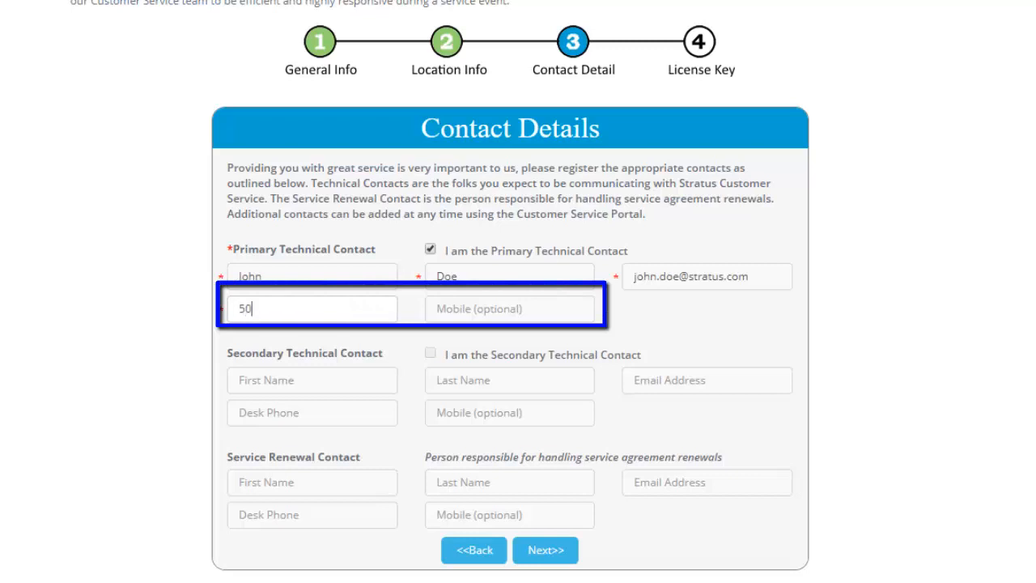
type("8-555")
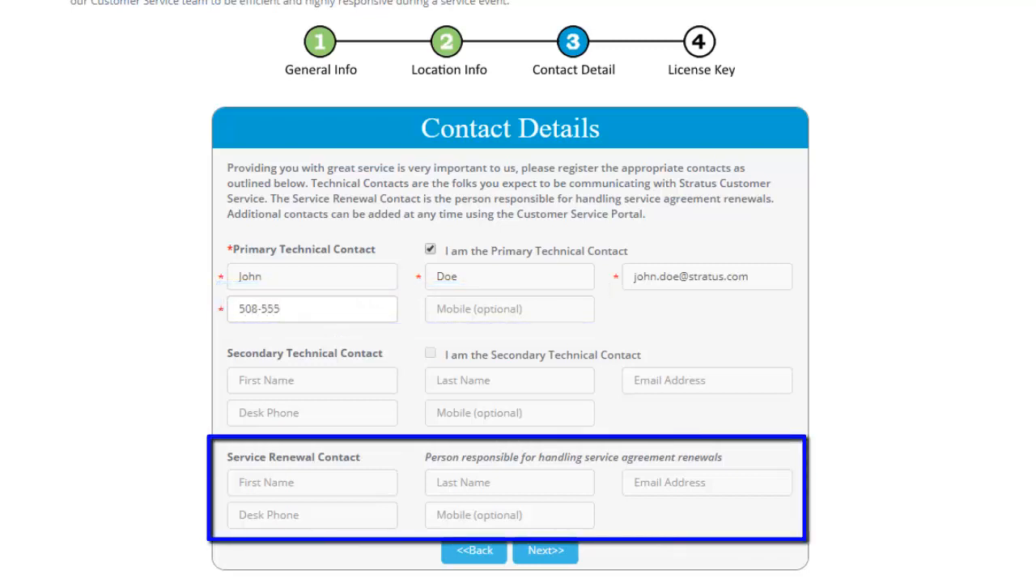
type("-1212")
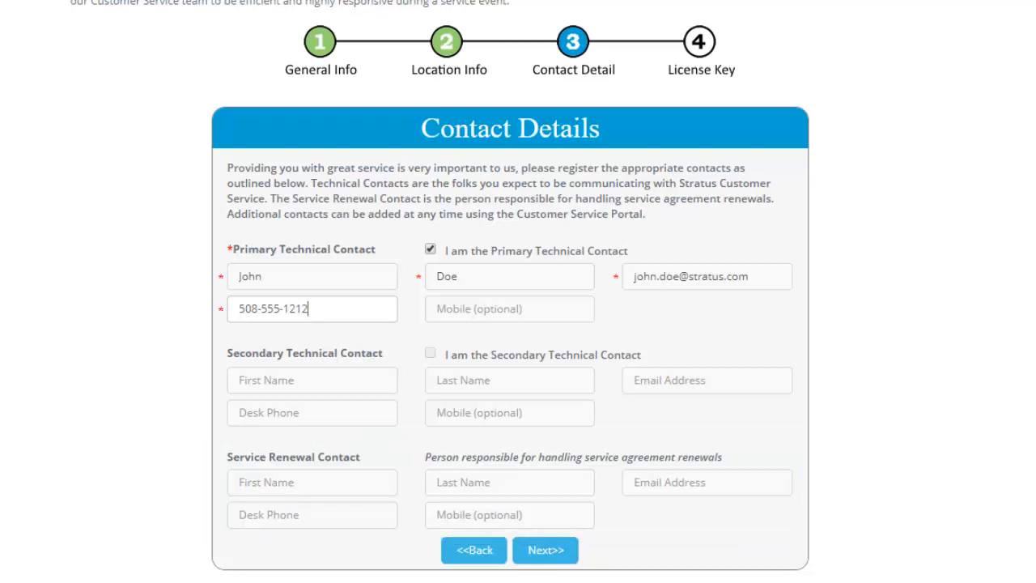
left_click(538, 551)
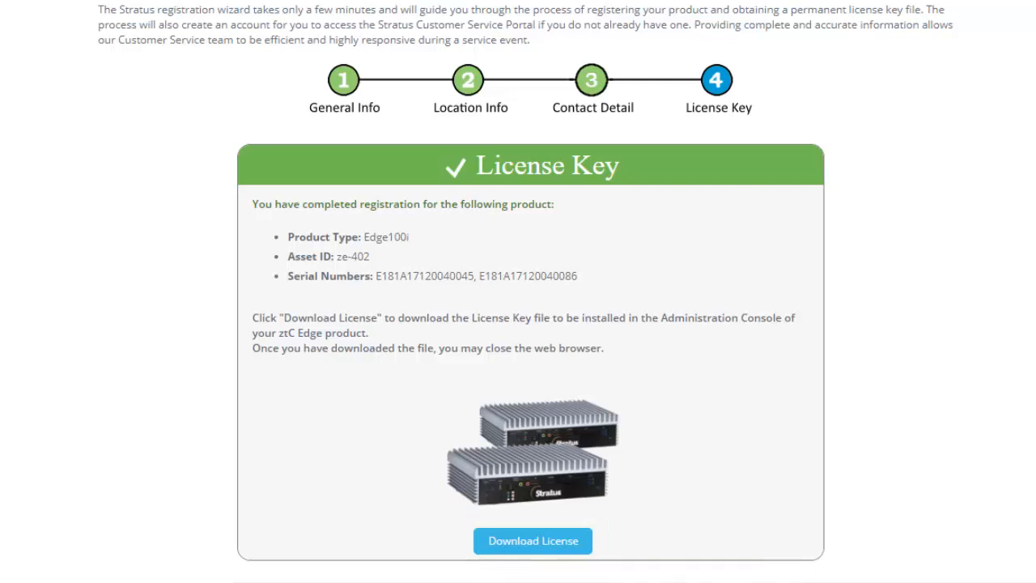
Download the ze-402 license key file and show it in its folder.
left_click(505, 542)
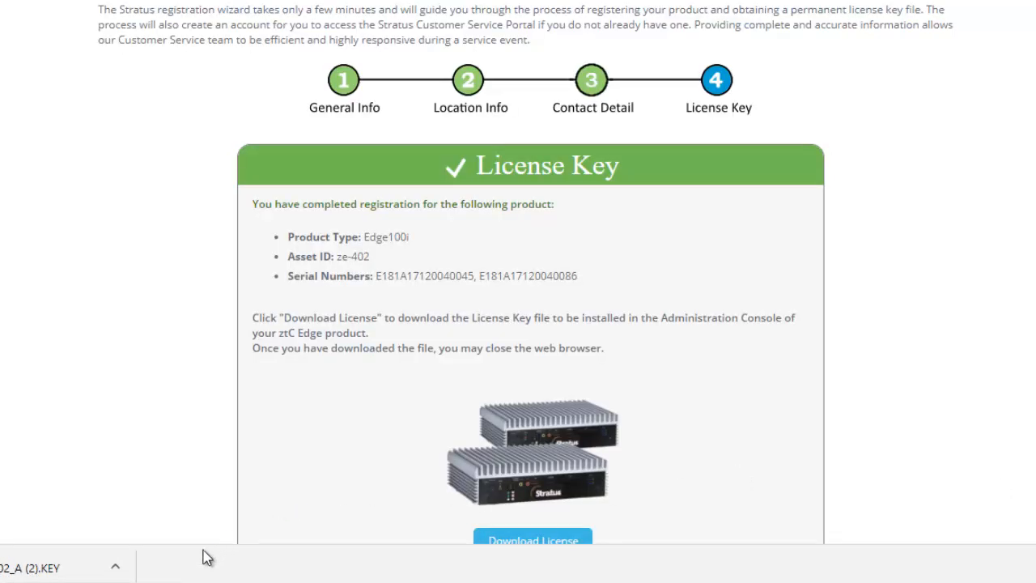
left_click(117, 569)
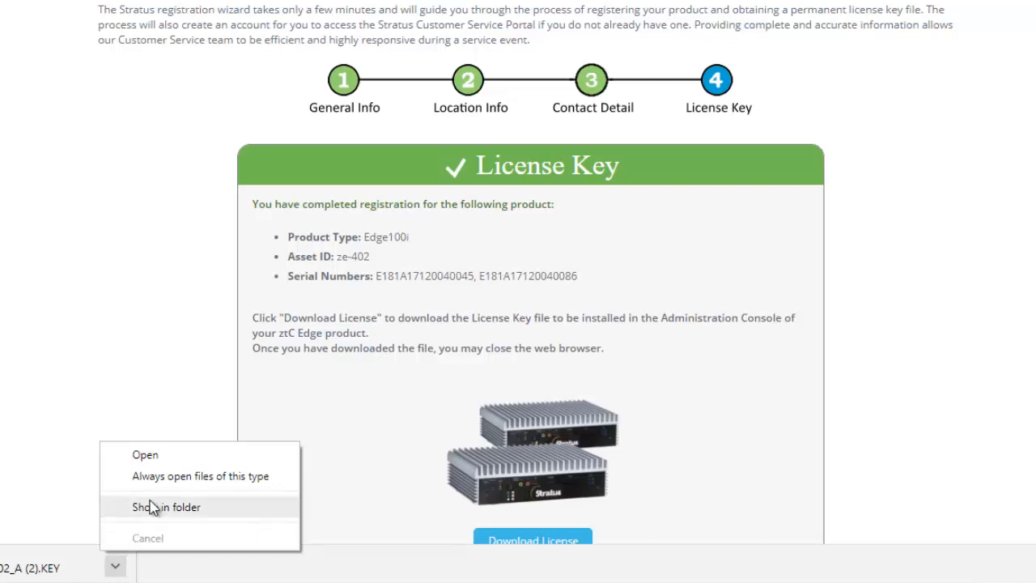
left_click(152, 507)
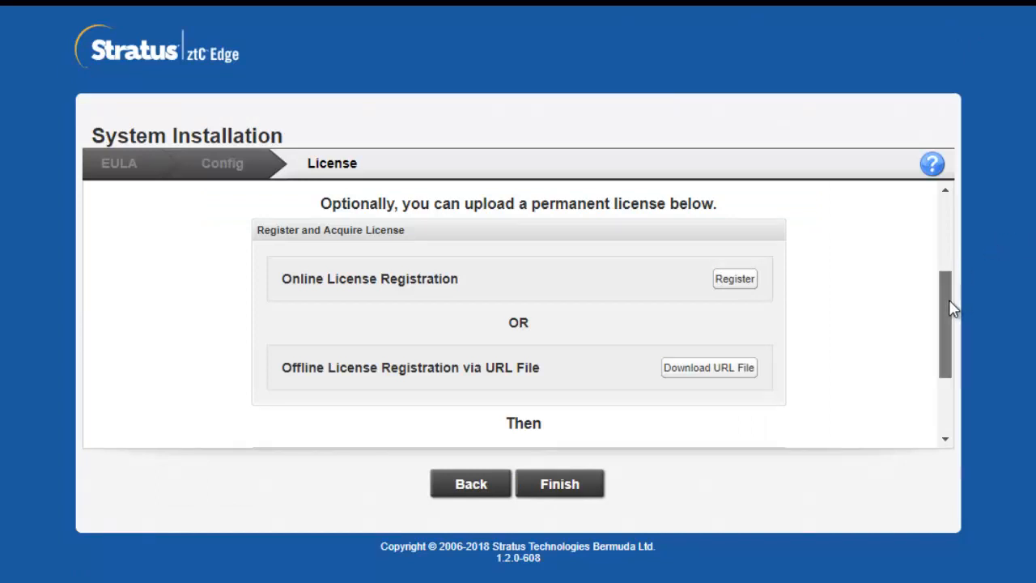
Load ze-402_A.KEY from Downloads as the license file and finish the installation.
left_click_drag(950, 306, 948, 375)
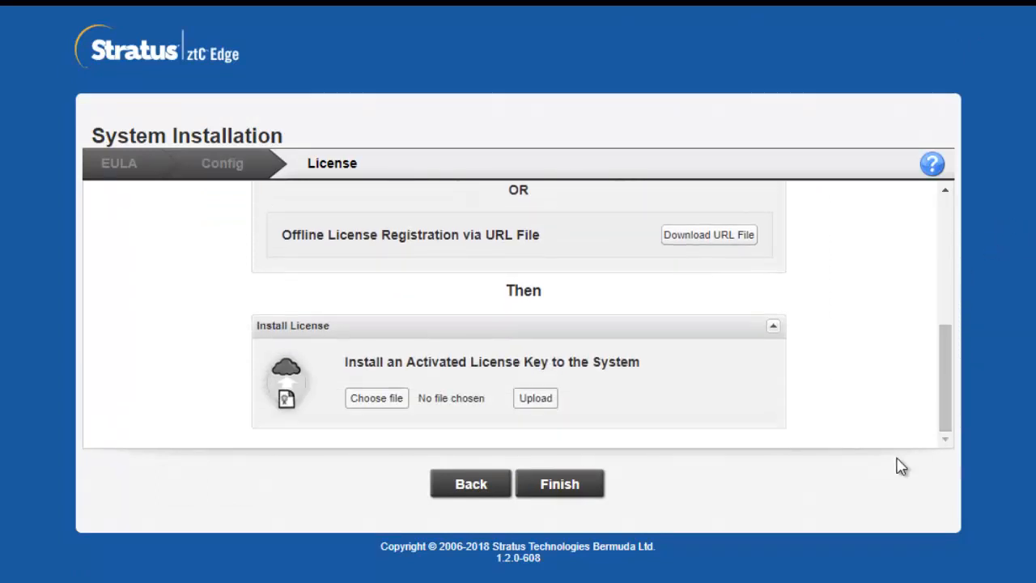
left_click(380, 405)
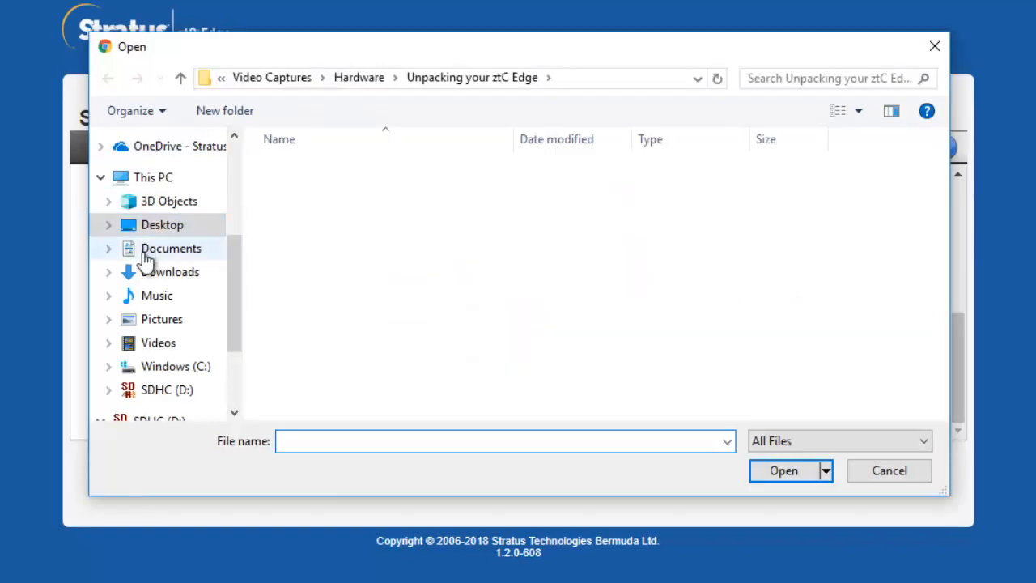
left_click(144, 274)
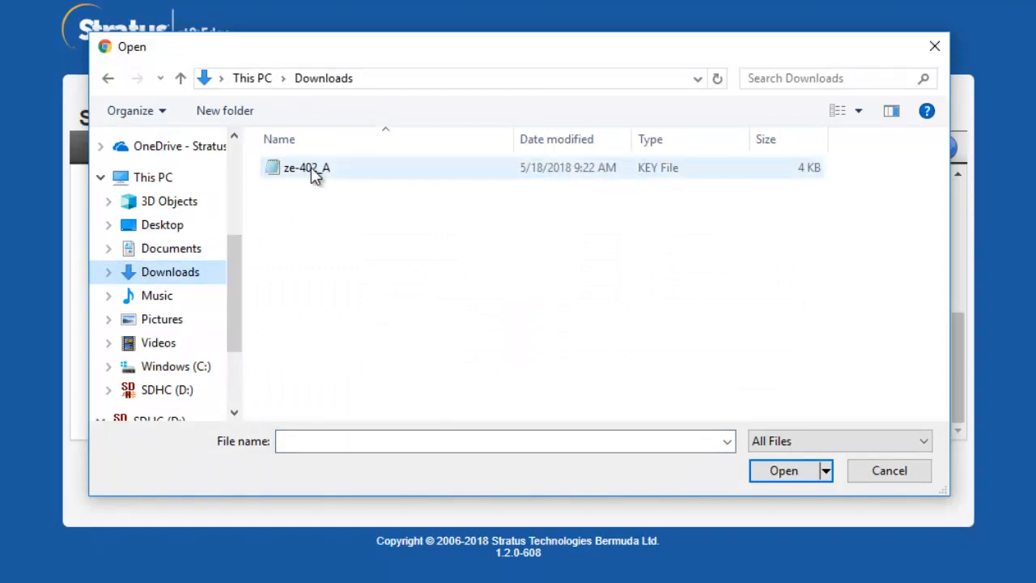
left_click(314, 175)
left_click(780, 472)
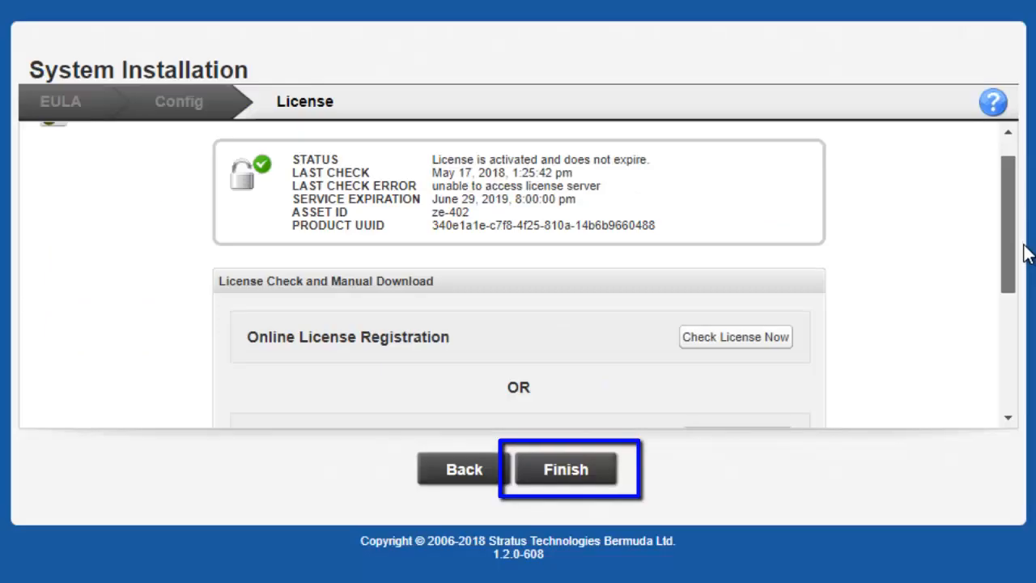
left_click_drag(1025, 244, 1031, 397)
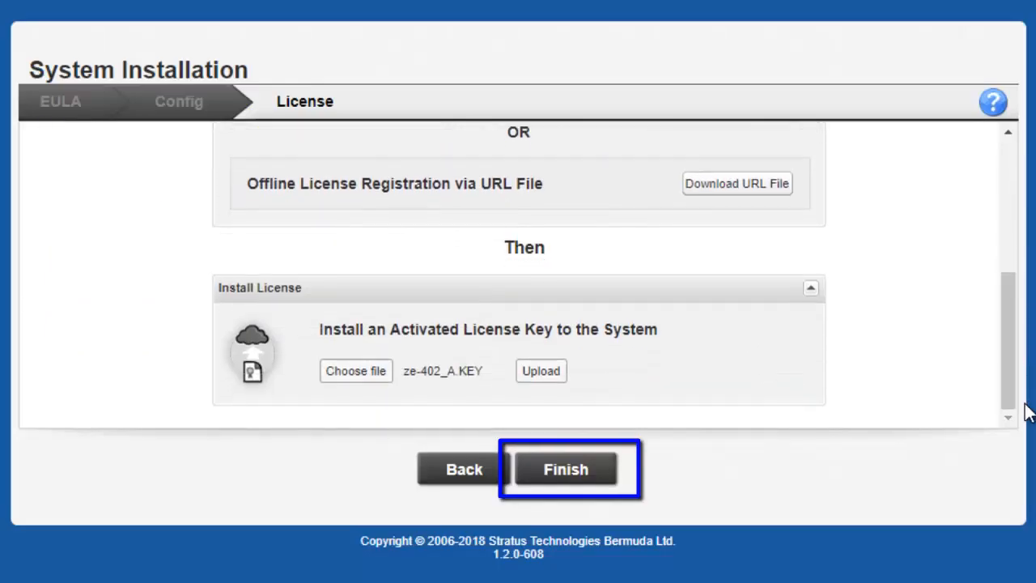
left_click(566, 483)
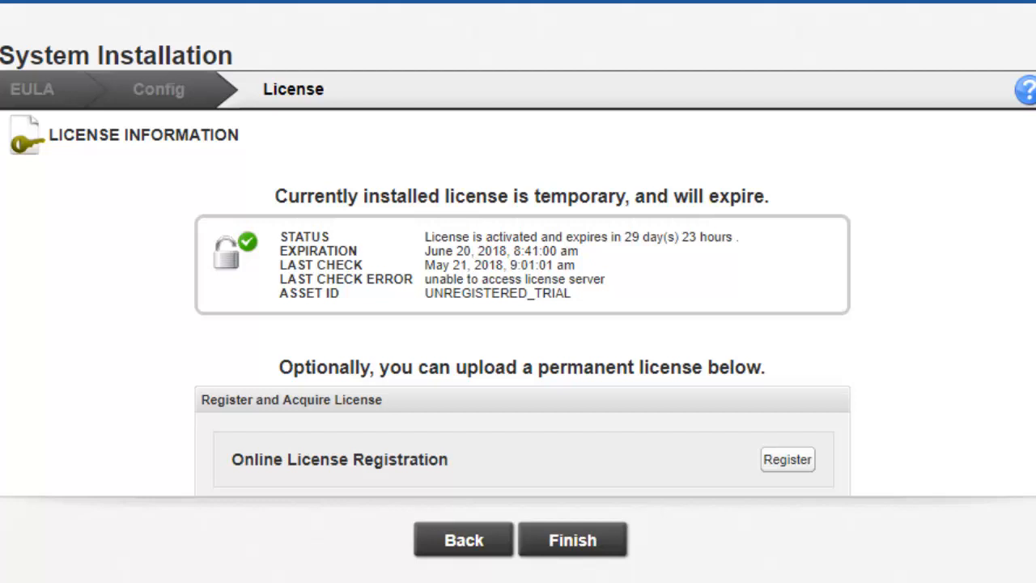
Download the License_Registration URL file and show it in the Downloads folder.
scroll(522, 304, "down", 5)
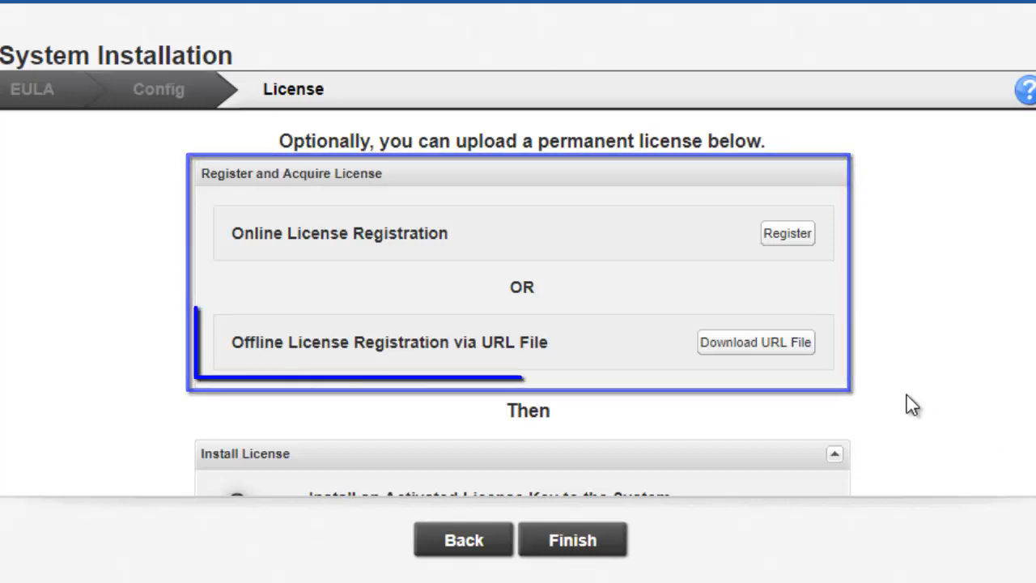
left_click(779, 346)
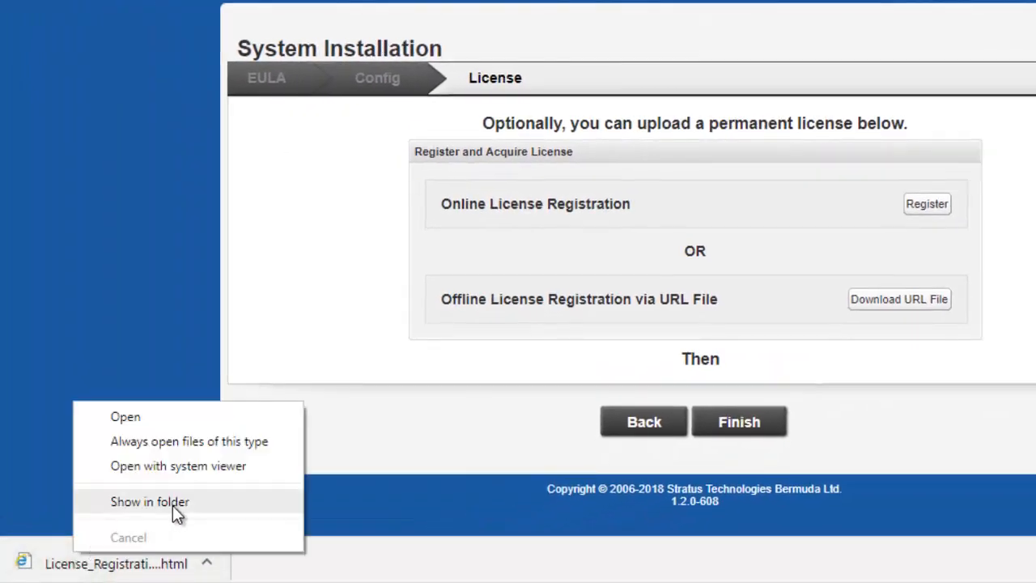
left_click(172, 503)
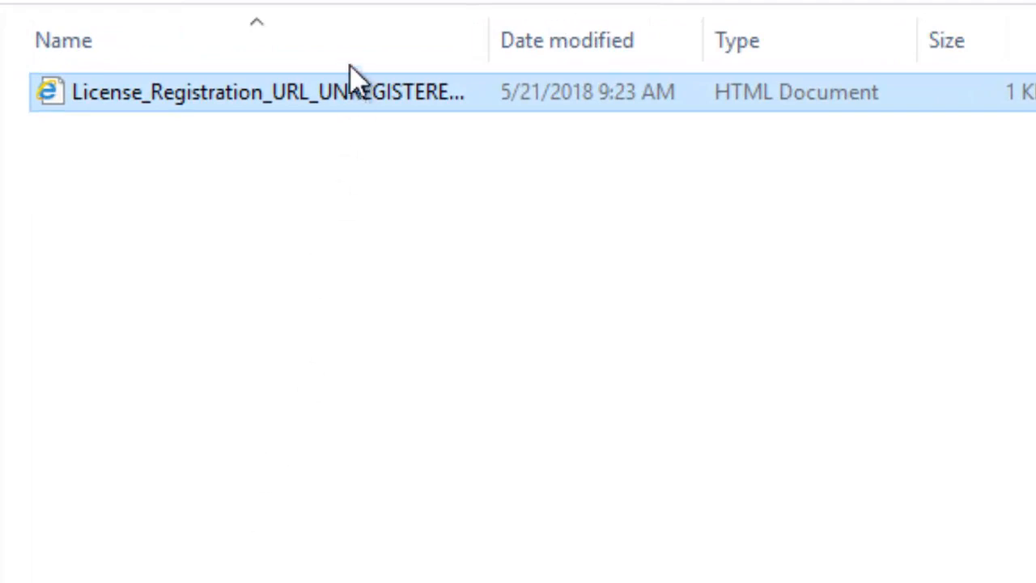
Copy the License_Registration_URL HTML file onto the STRATUS (G:) USB drive and eject the drive.
right_click(369, 93)
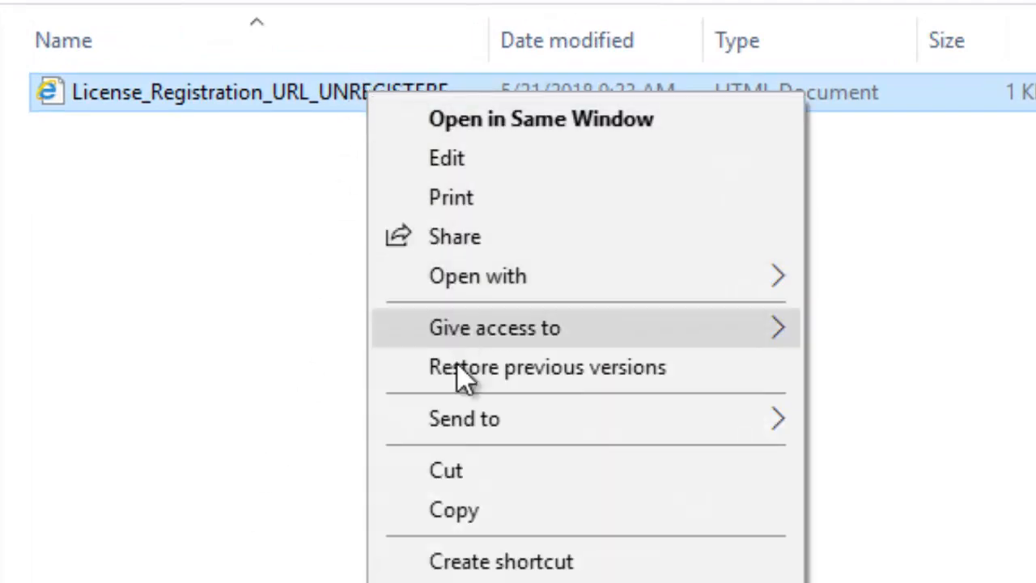
left_click(484, 511)
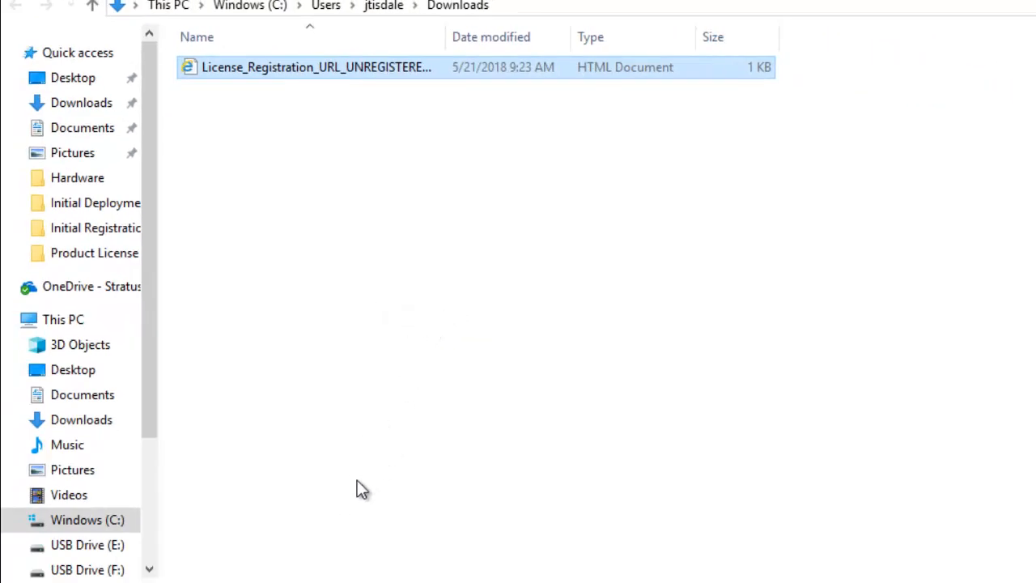
left_click_drag(147, 386, 161, 478)
left_click(101, 483)
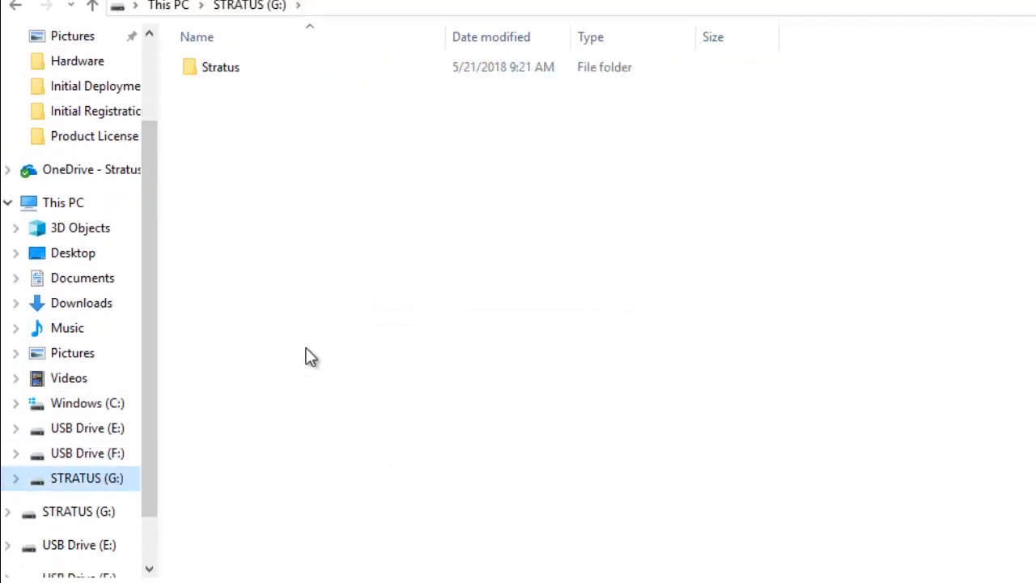
right_click(318, 286)
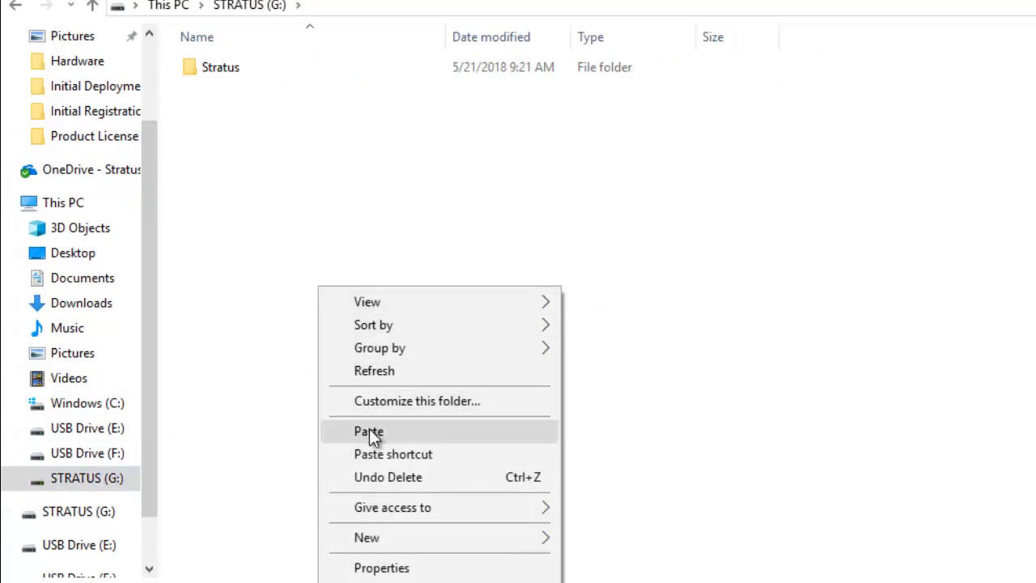
left_click(370, 432)
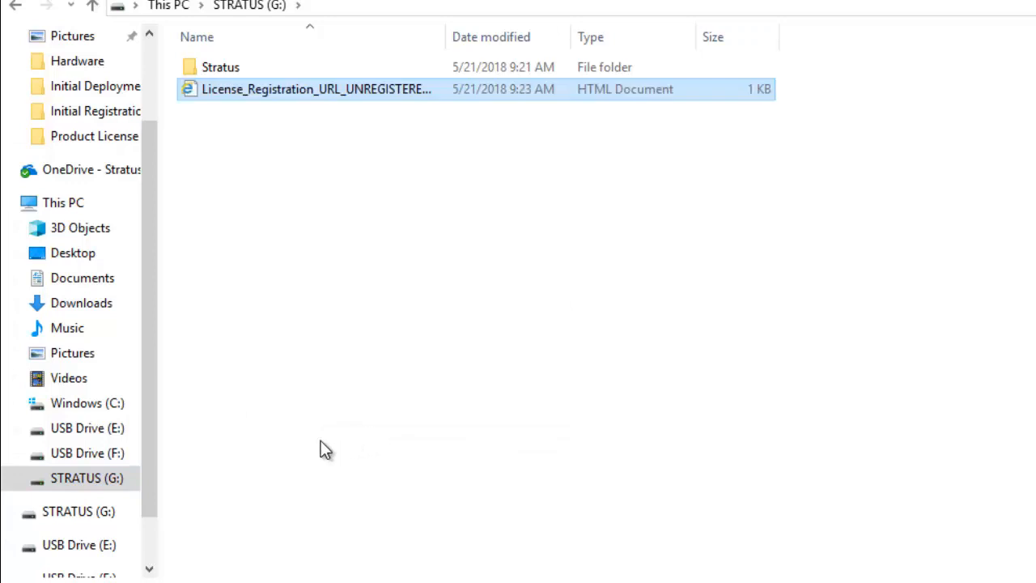
right_click(81, 478)
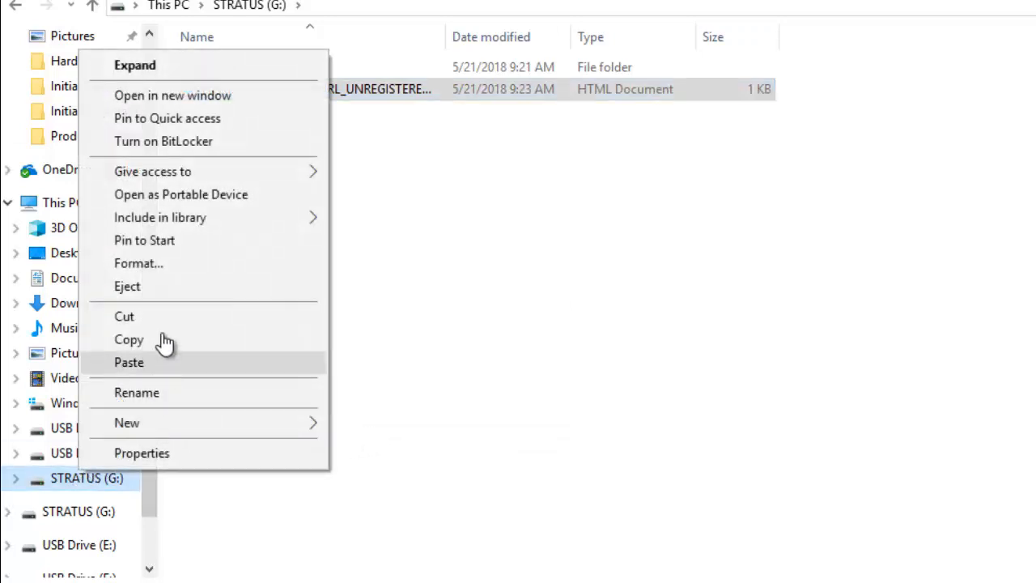
left_click(151, 289)
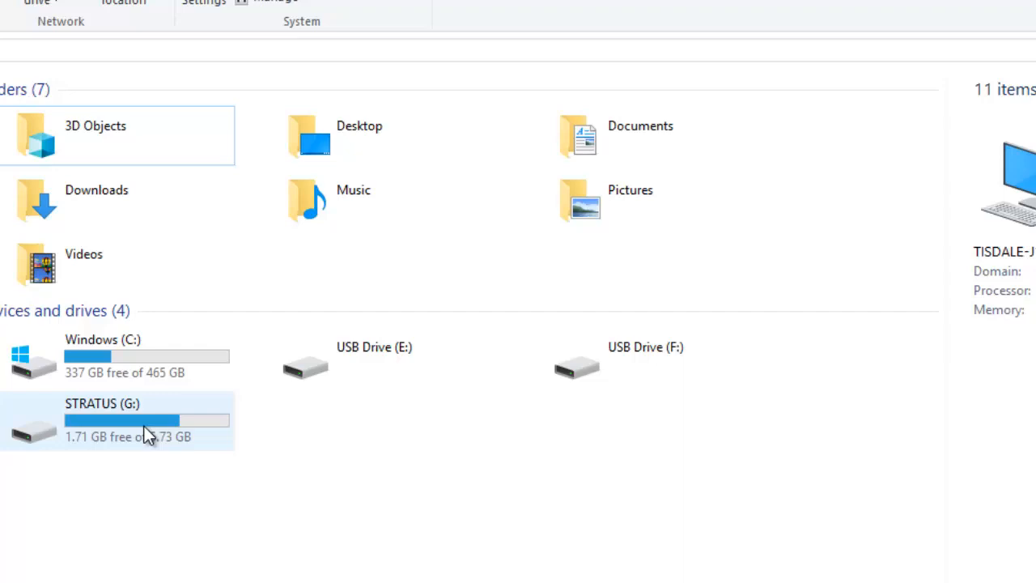
Reopen STRATUS (G:) and open the registration URL file in the browser.
double_click(148, 435)
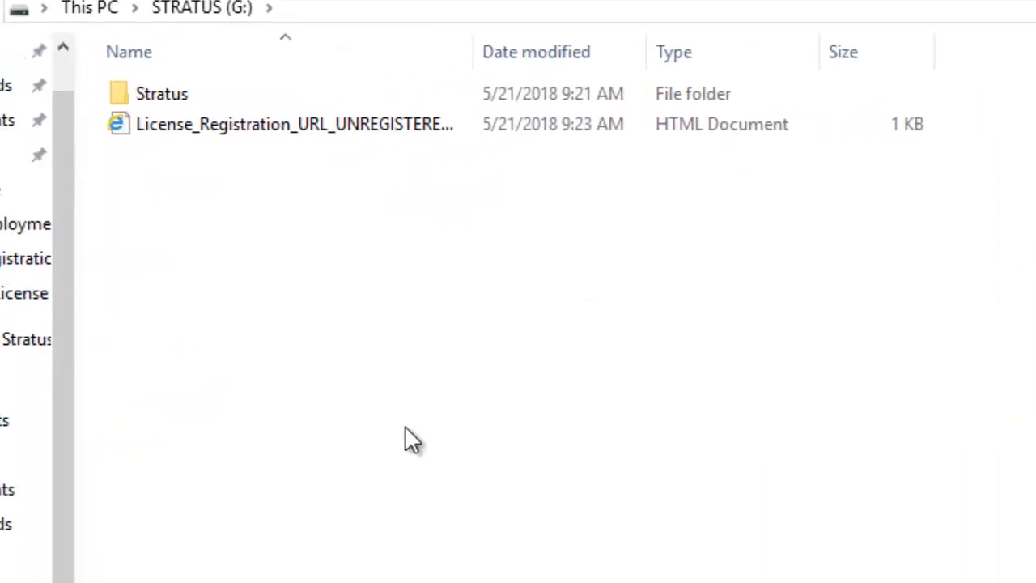
left_click(298, 126)
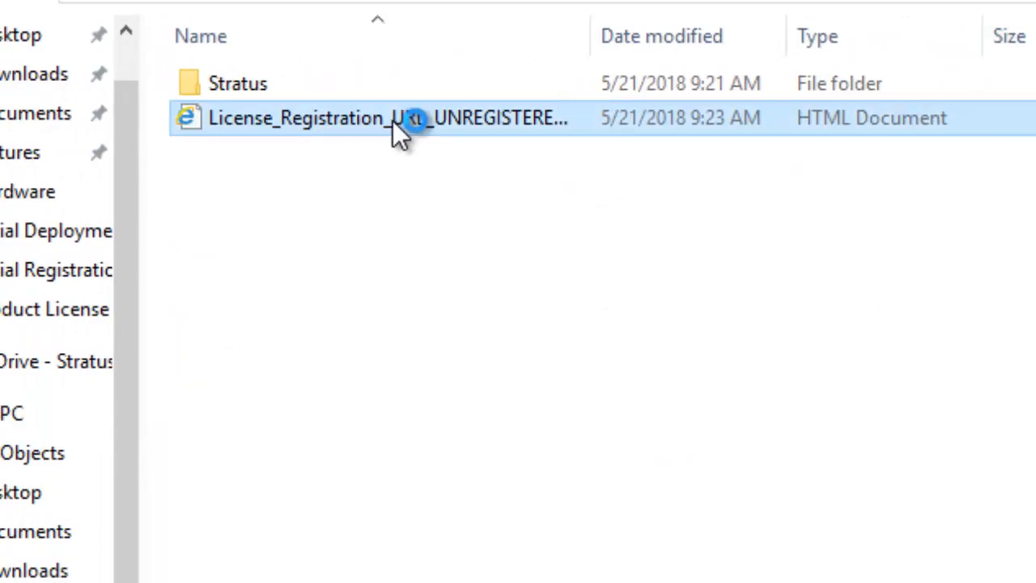
double_click(393, 121)
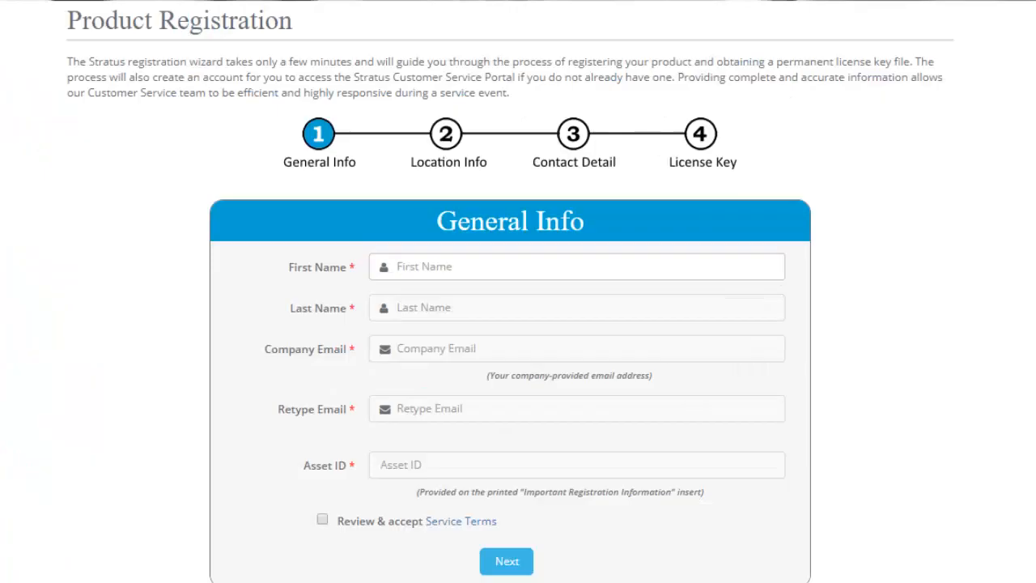
Enter the registrant's first and last name, company e-mail twice, and asset ID ze-402.
type("John")
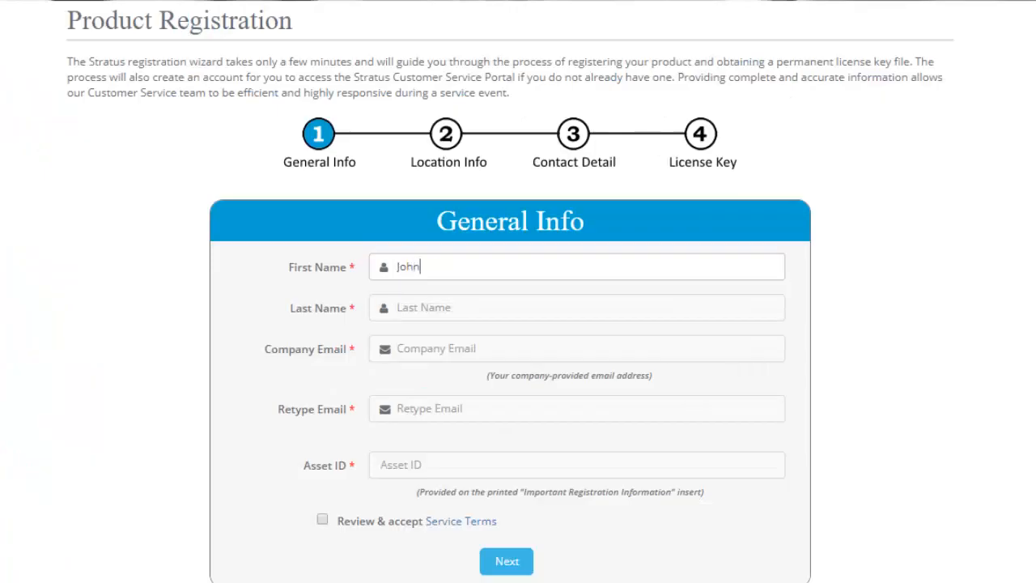
key("Tab")
type("Doe")
key("Tab")
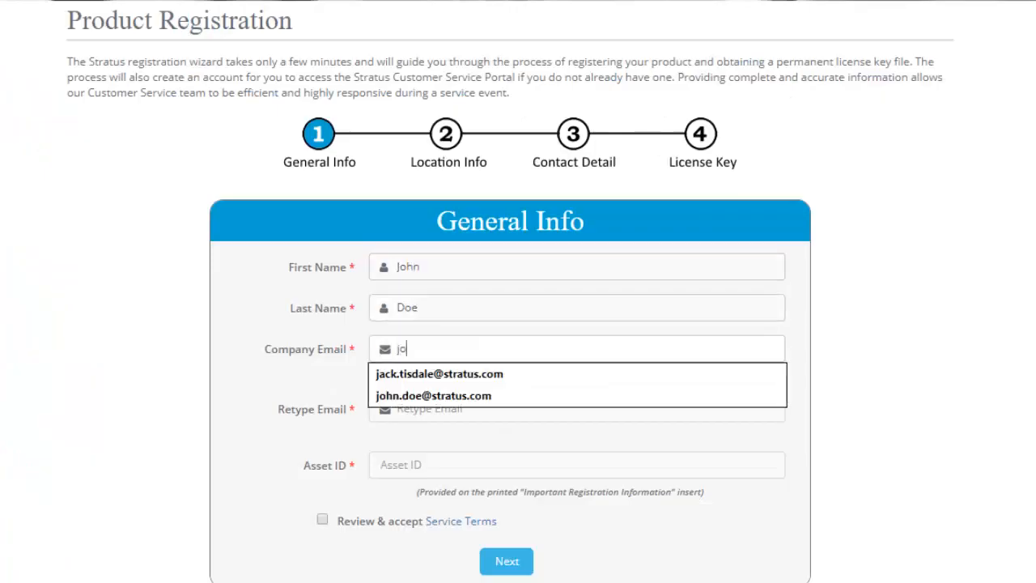
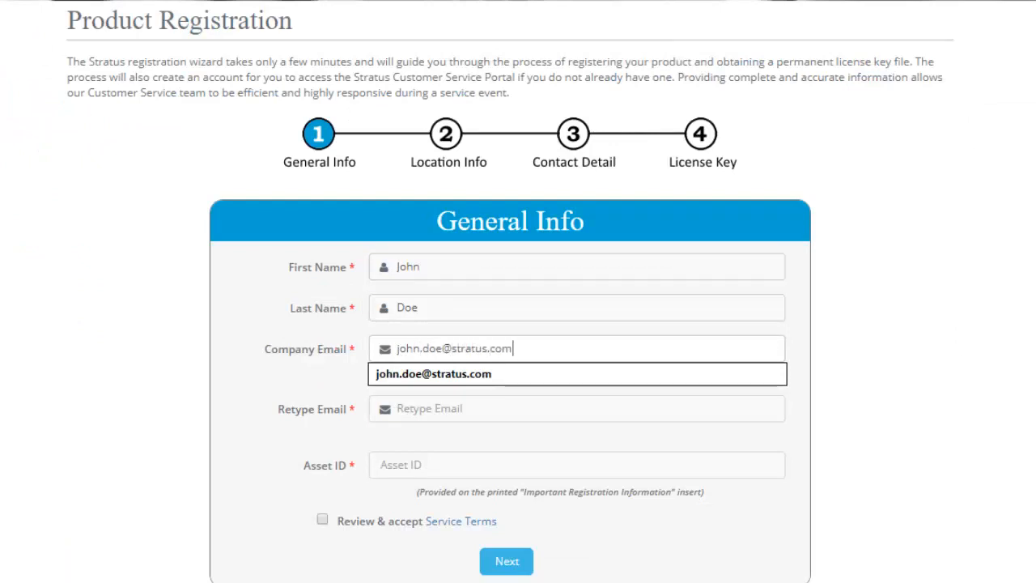
key("Tab")
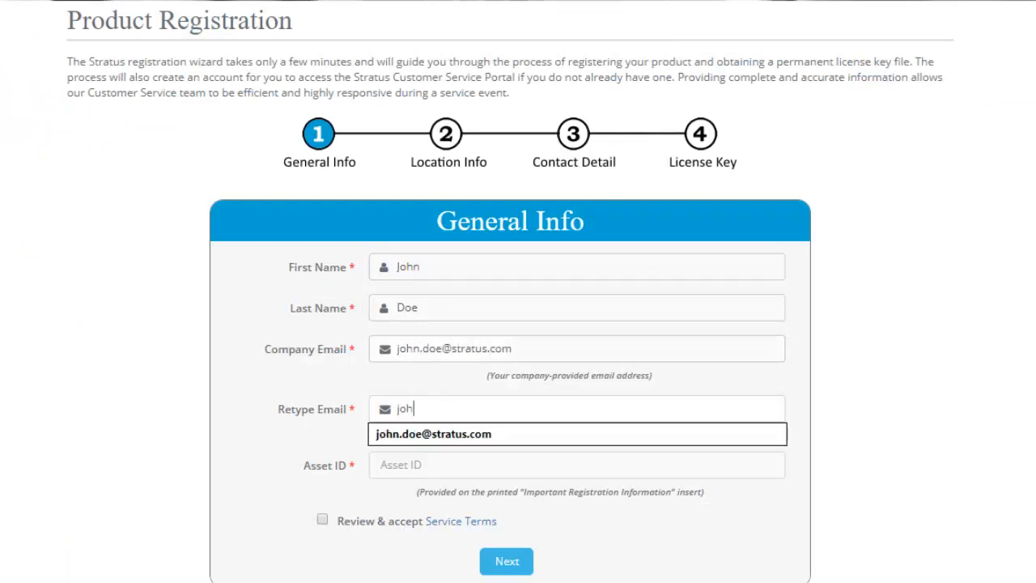
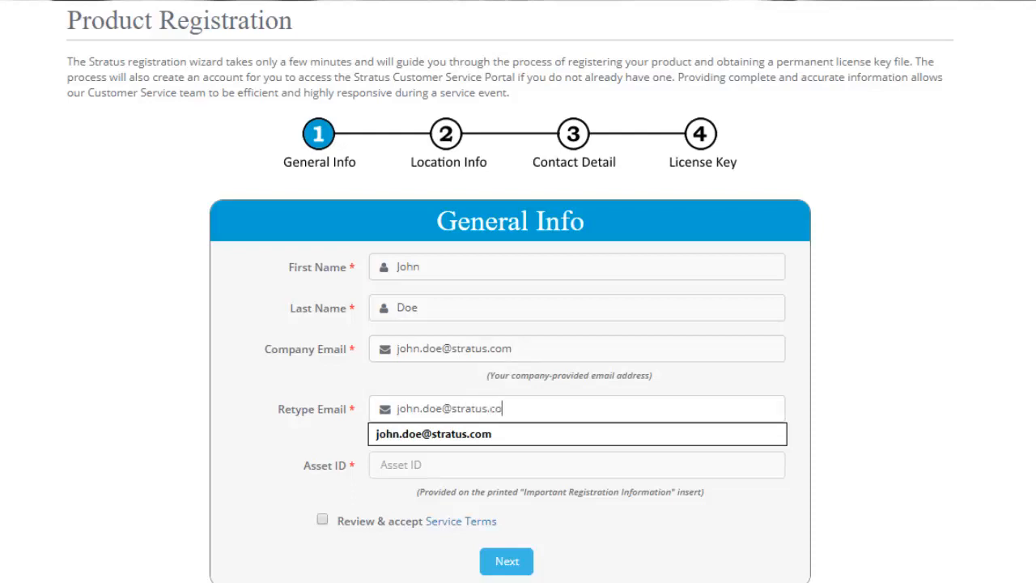
key("Tab")
type("ze-402")
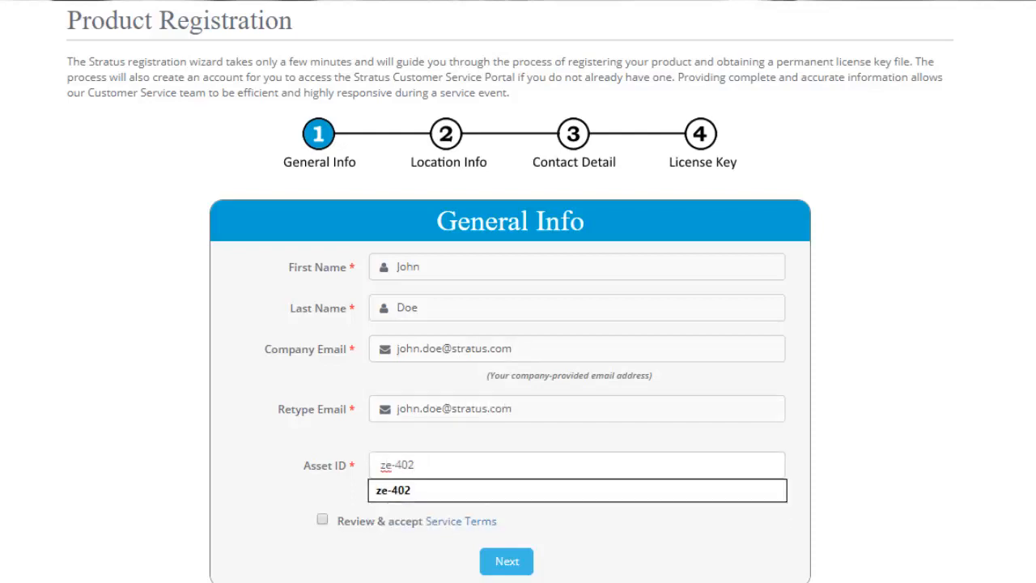
left_click(897, 406)
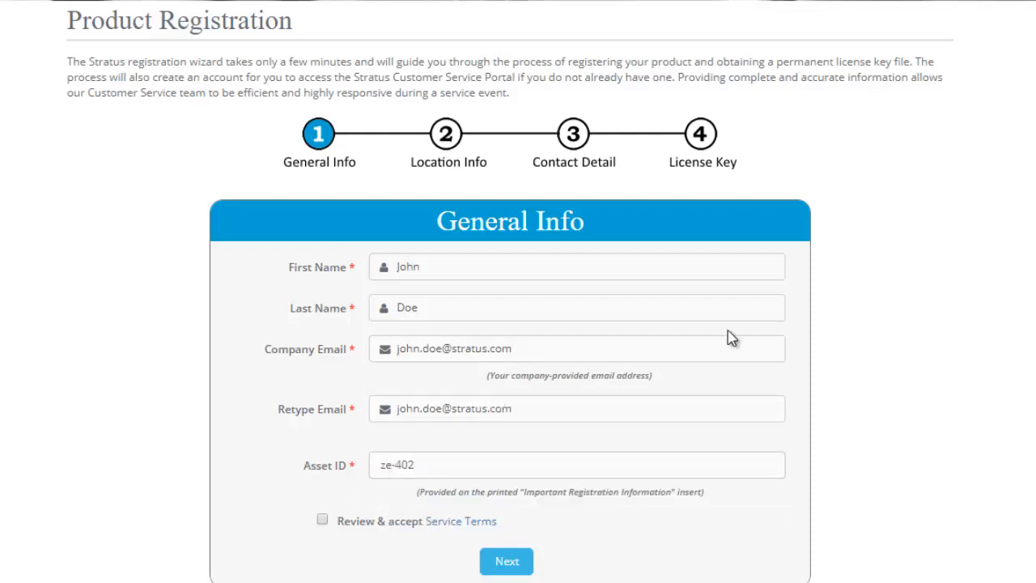
Read the Service Terms, close them, and tick Review & accept.
left_click(465, 522)
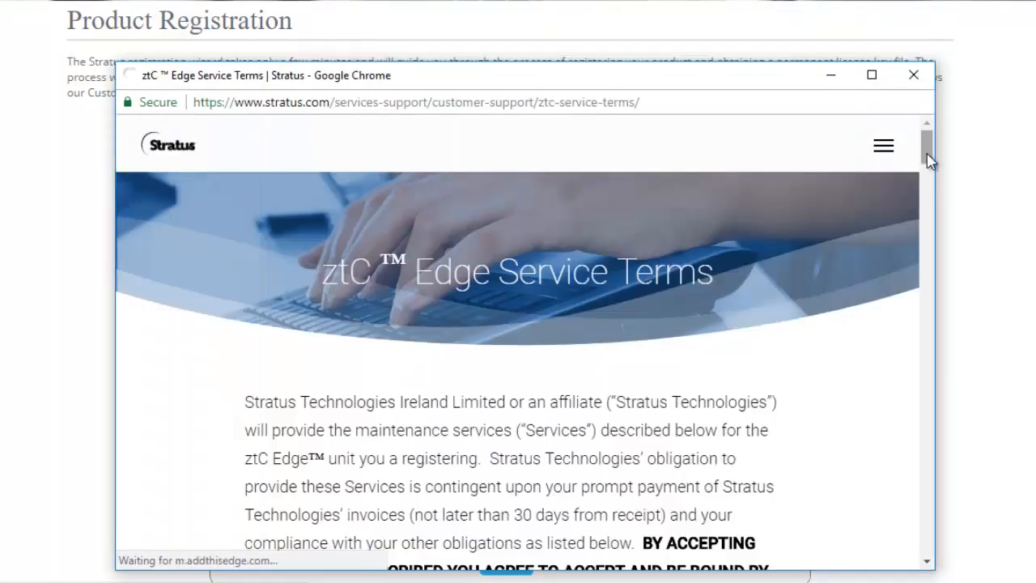
left_click_drag(928, 157, 932, 217)
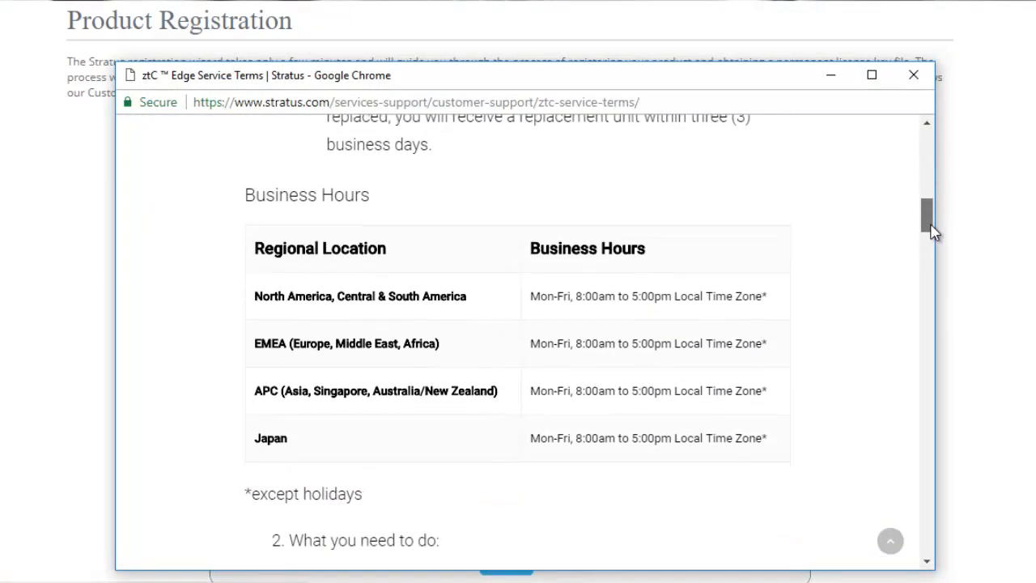
left_click(914, 74)
left_click(322, 518)
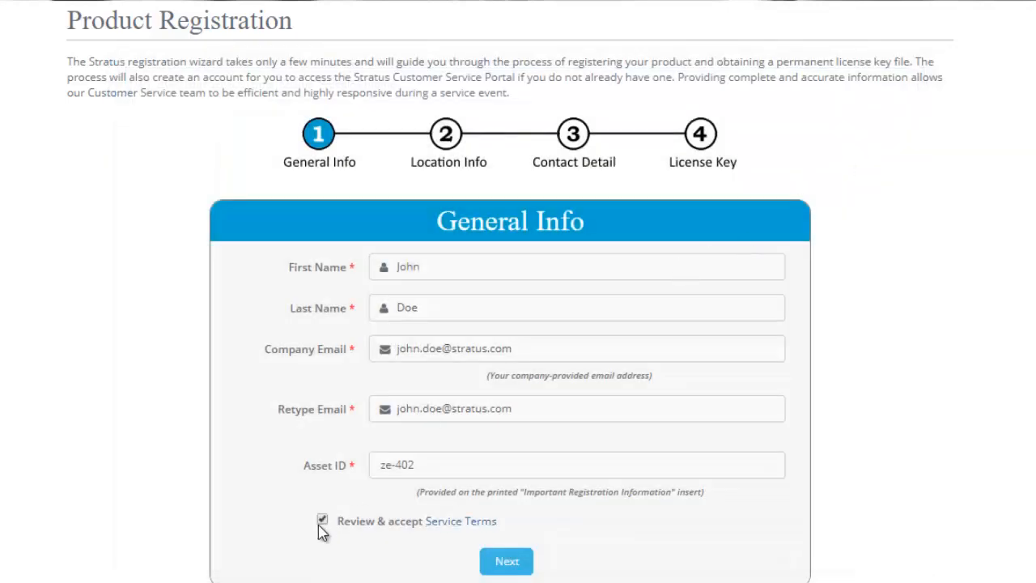
Fill in location info: company name Stratus, street address, city, state, postal code, country United States.
left_click(506, 567)
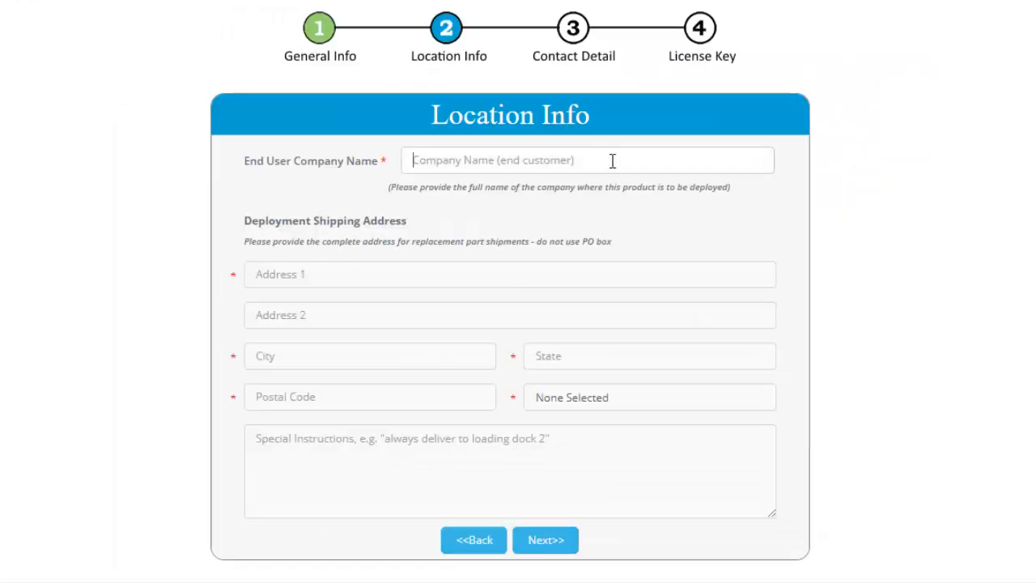
type("Stratus")
key("Tab")
type("5 Mil")
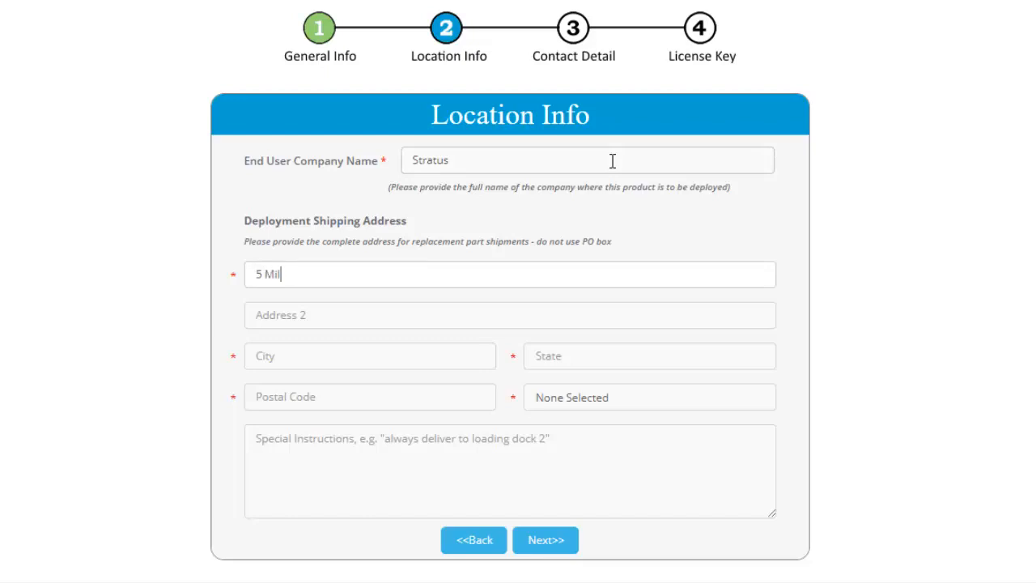
type("l and Main")
key("Tab")
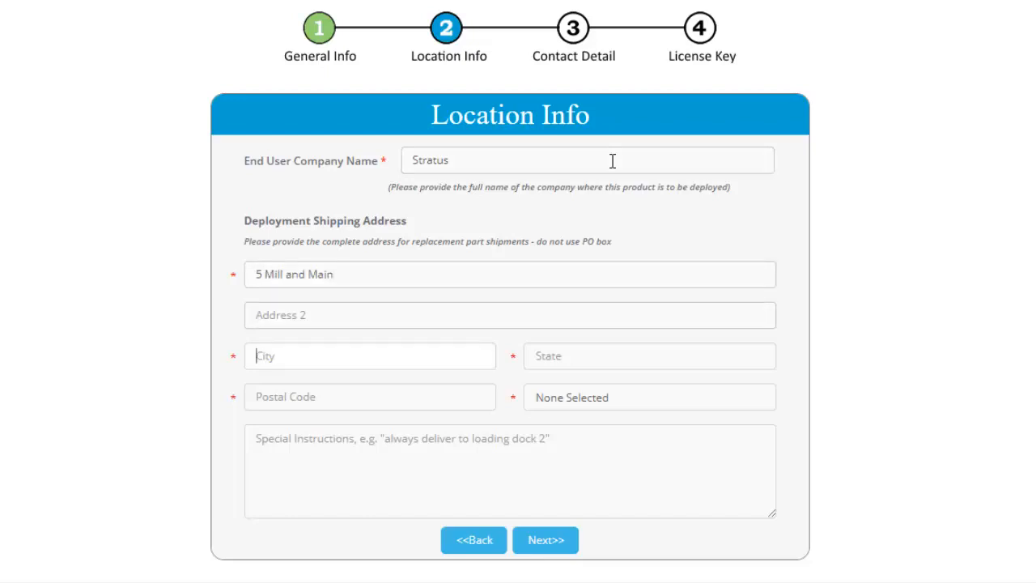
type("Maynard")
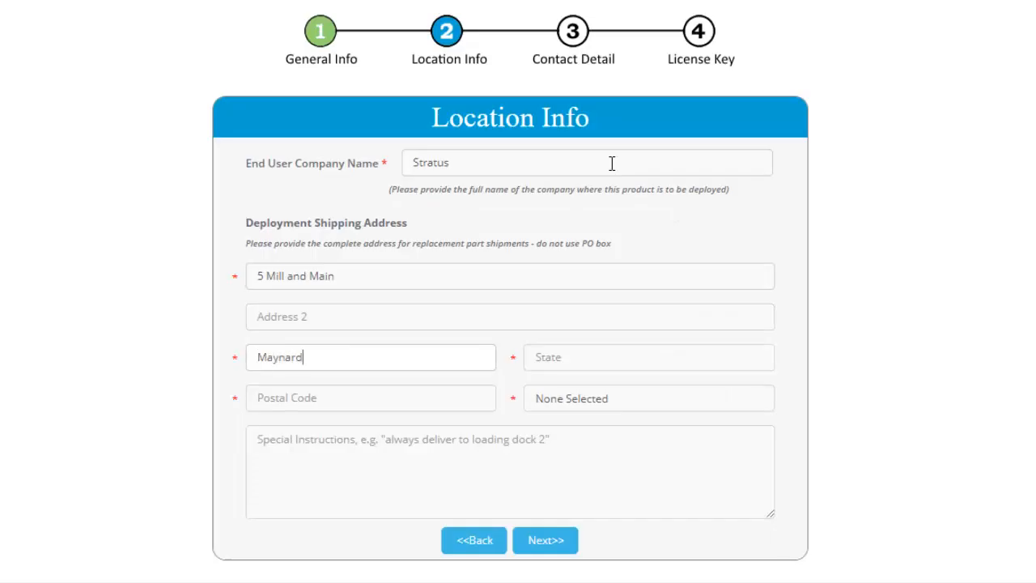
key("Tab")
type("MA")
key("Tab")
type("01754")
key("Tab")
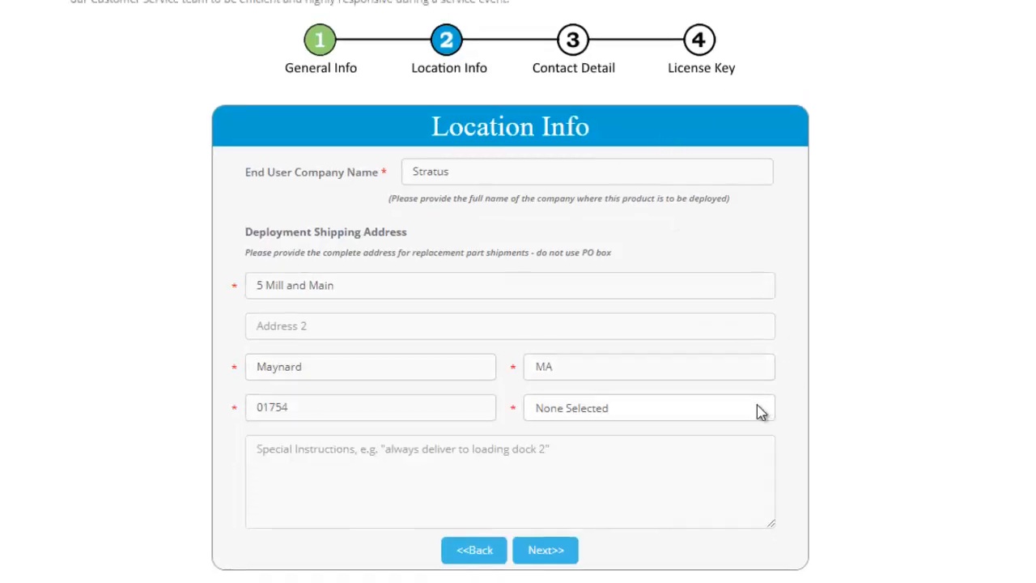
left_click(757, 406)
type("un")
scroll(765, 360, "down", 2)
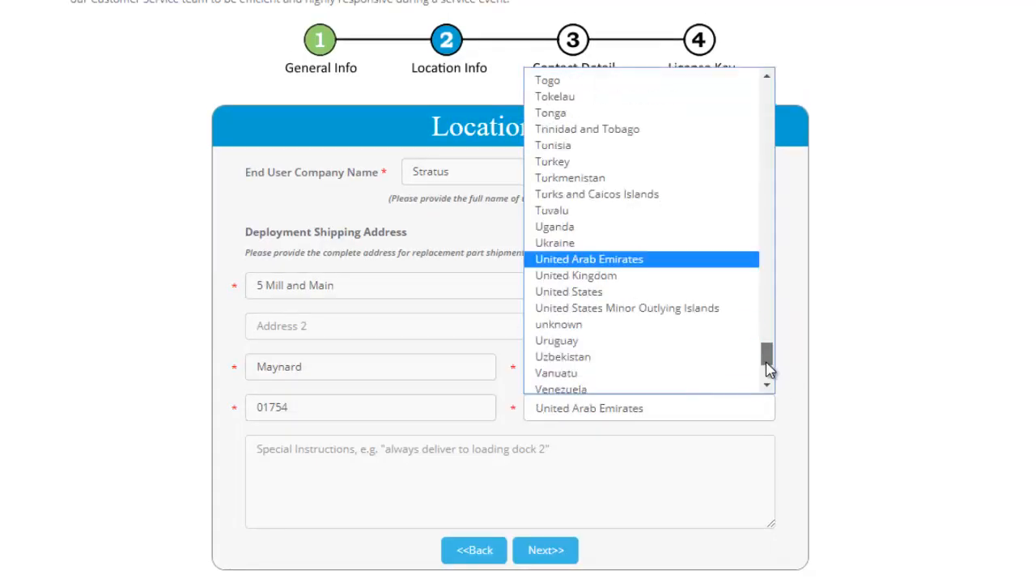
left_click(641, 363)
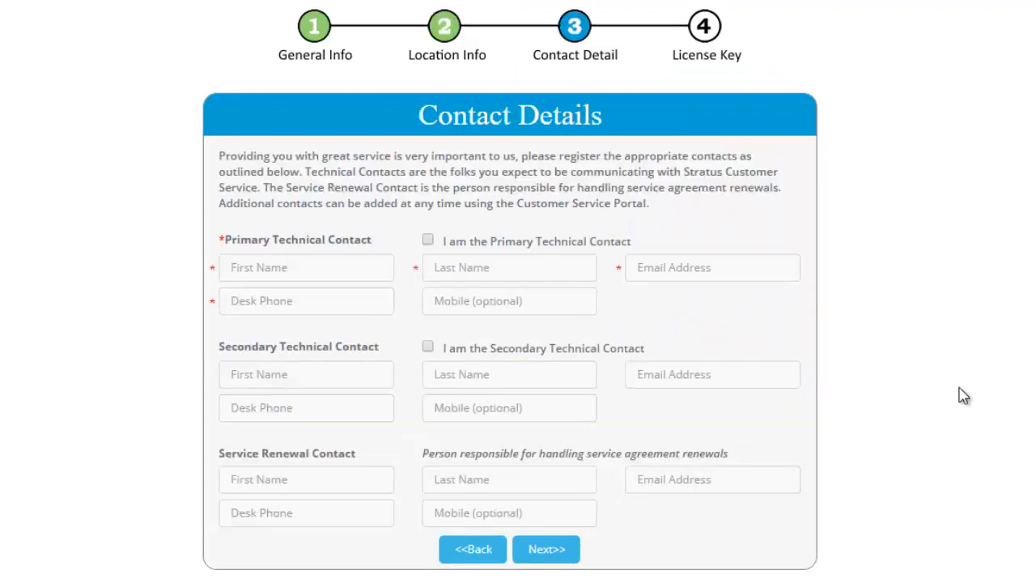
Mark the registrant as Primary Technical Contact and enter the desk phone number.
left_click(427, 240)
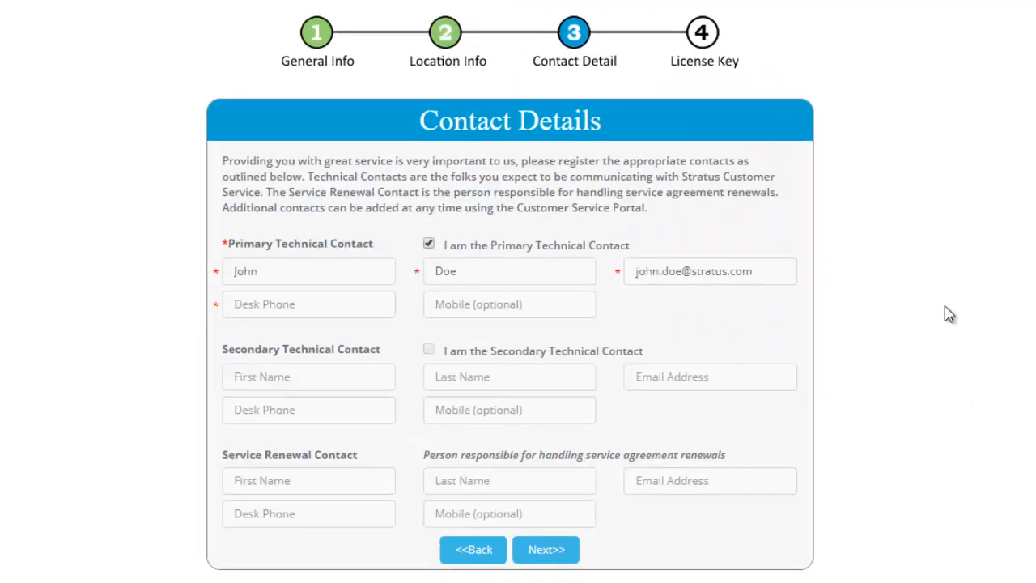
left_click(350, 304)
type("508-555-121")
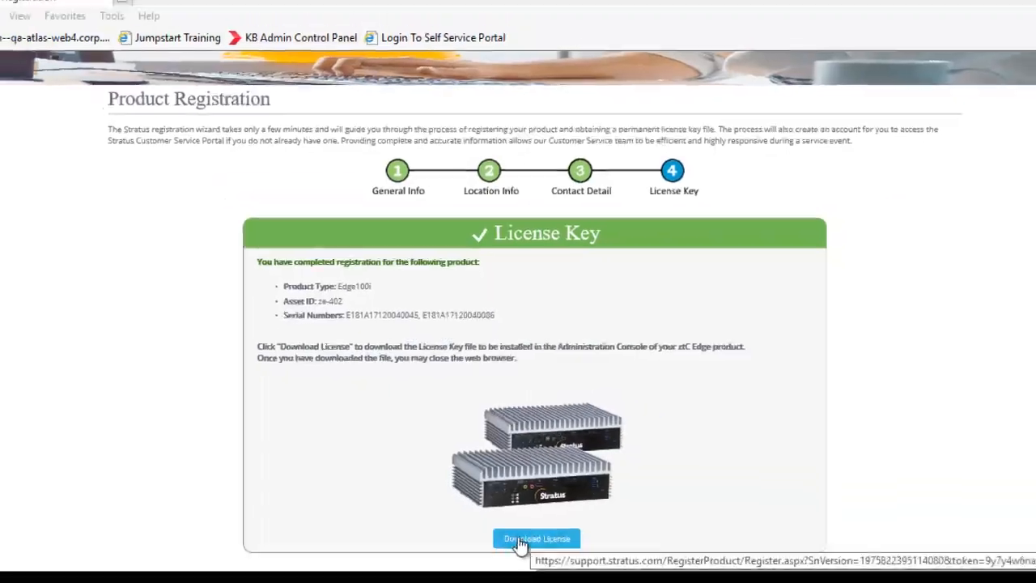
Download the license and save ze-402_A.KEY to the STRATUS (G:) drive via Save as.
left_click(519, 540)
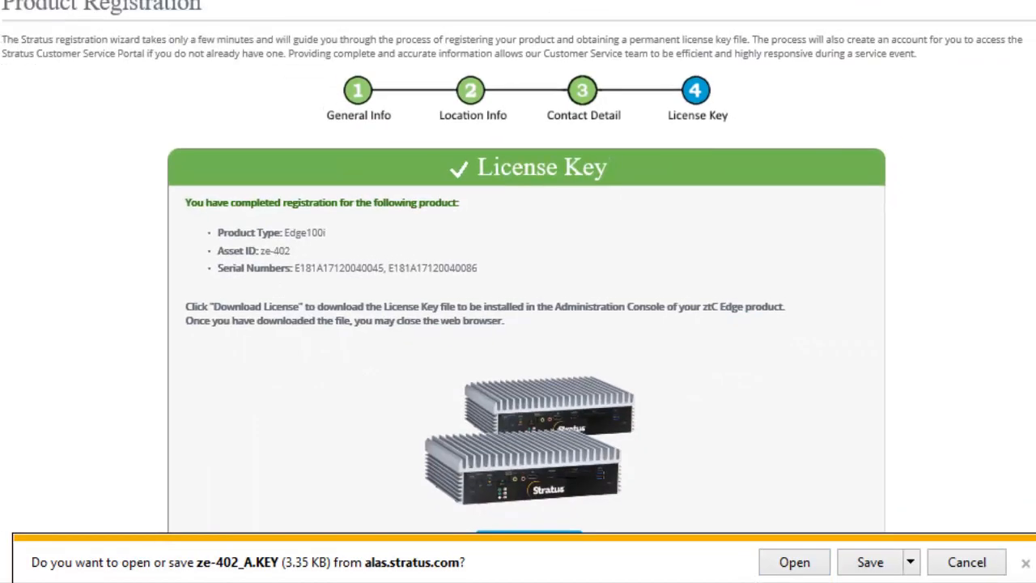
left_click(911, 562)
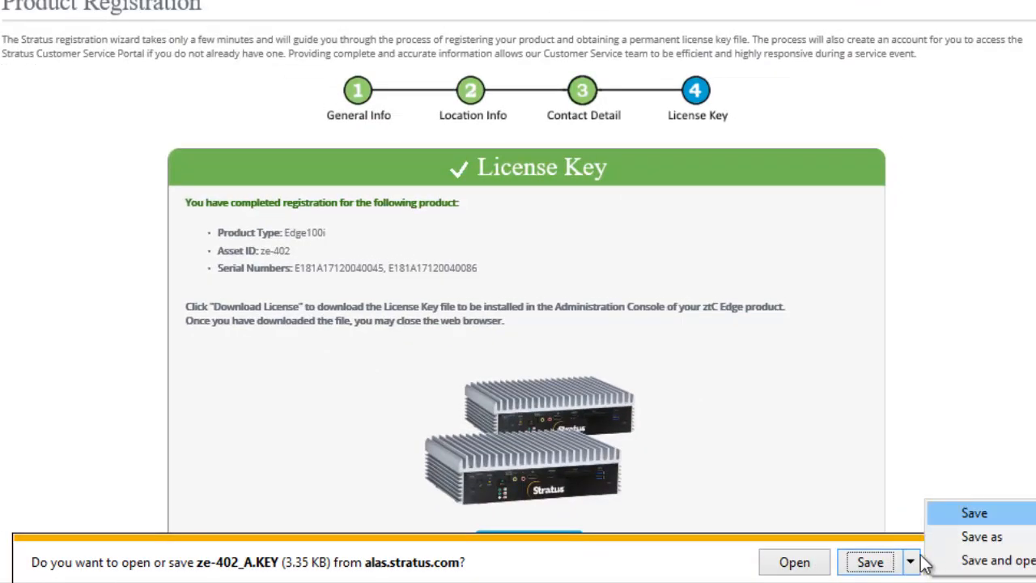
left_click(937, 535)
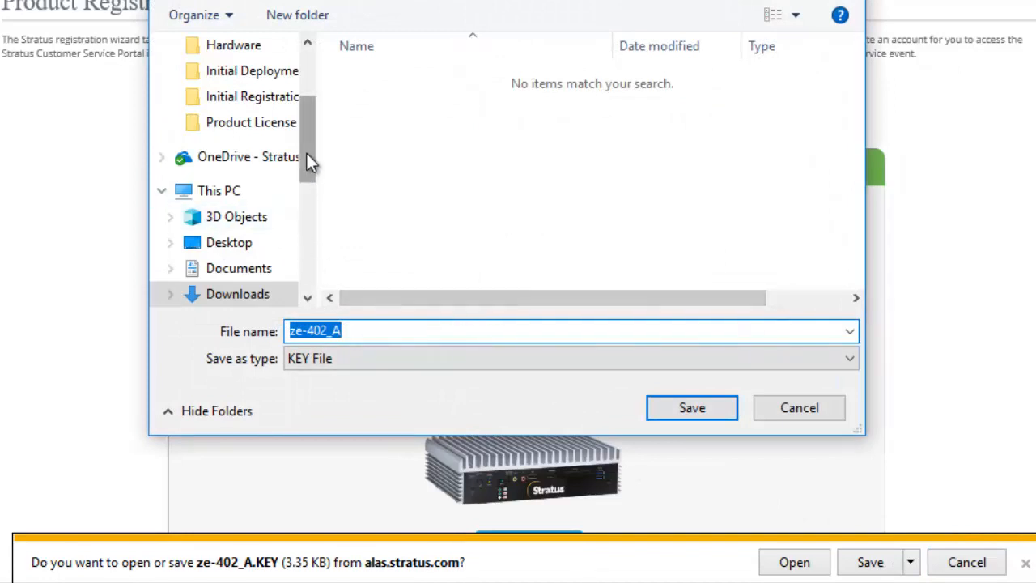
left_click_drag(306, 153, 308, 226)
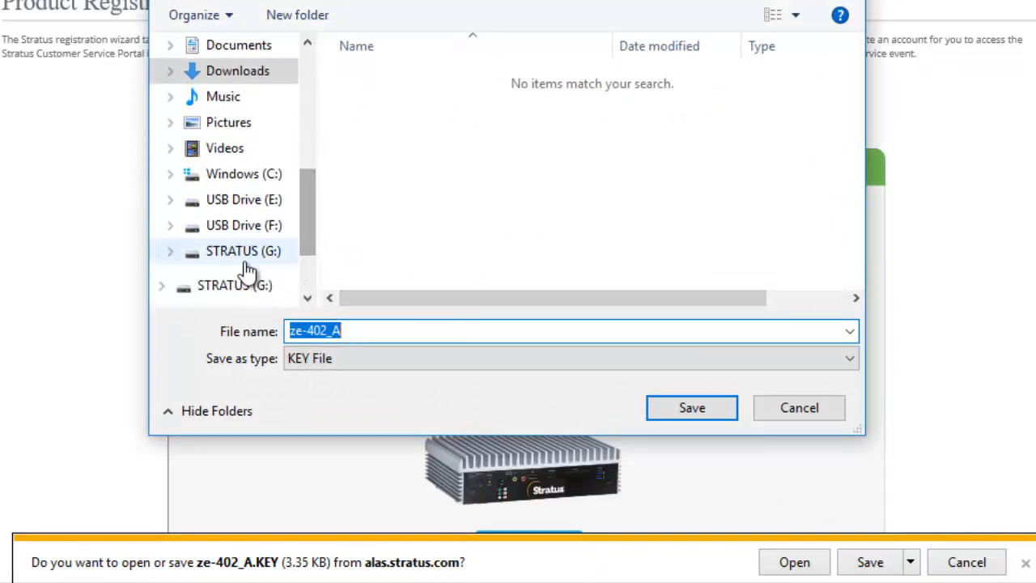
left_click(237, 288)
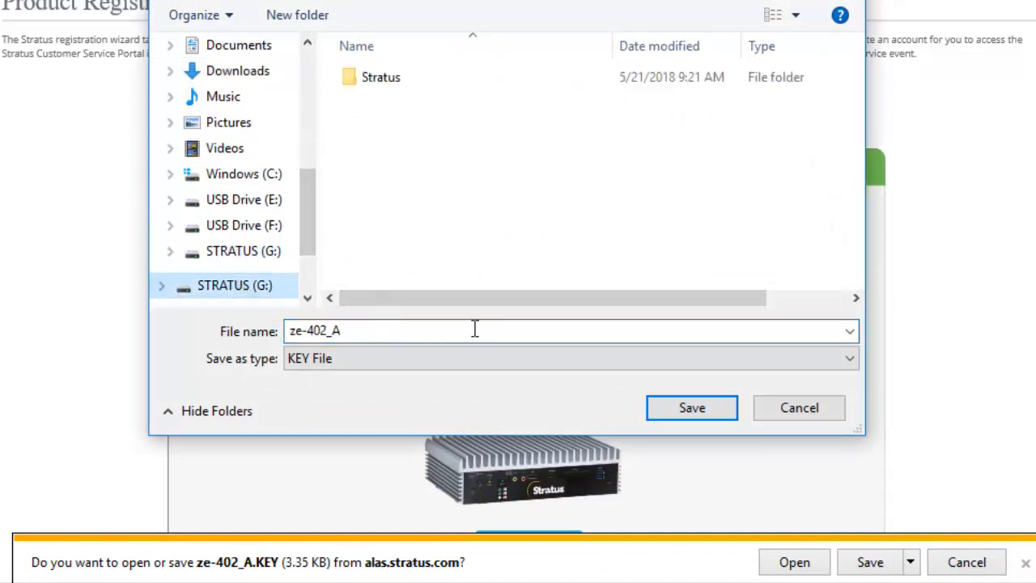
left_click(698, 410)
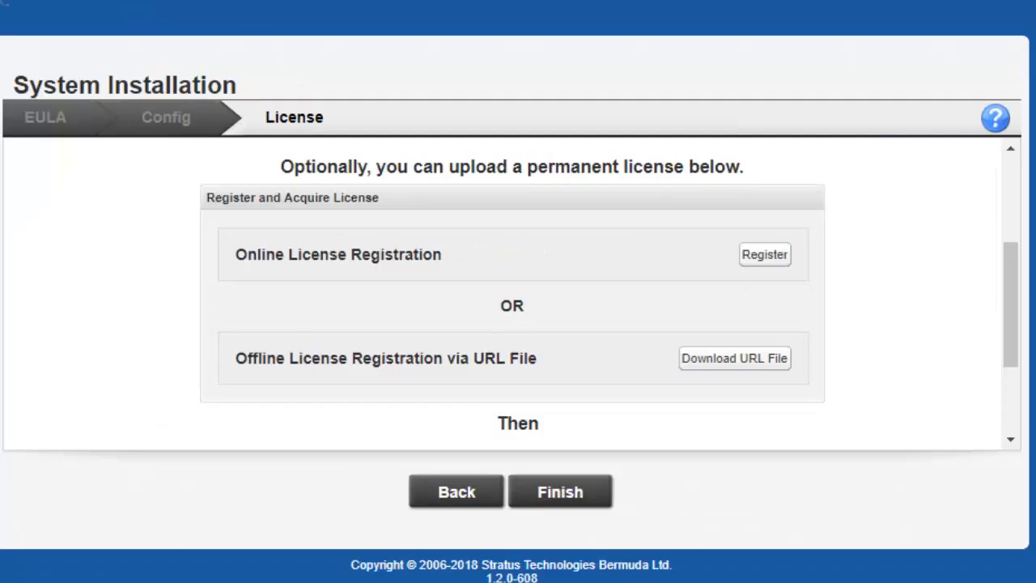
Upload the ze-402_A key file from STRATUS (G:) as the license and finish installation.
left_click_drag(1011, 307, 1017, 374)
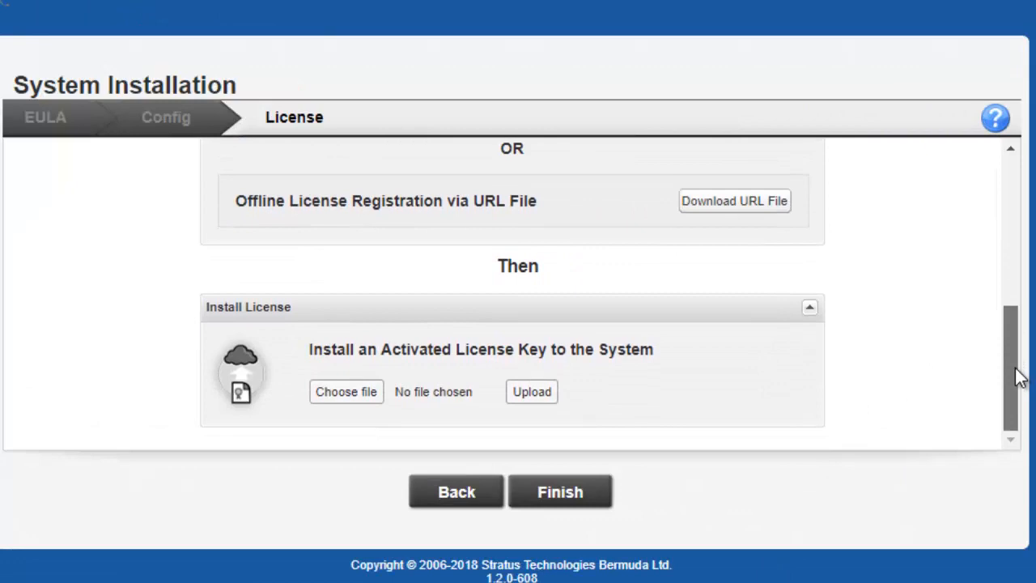
left_click(333, 389)
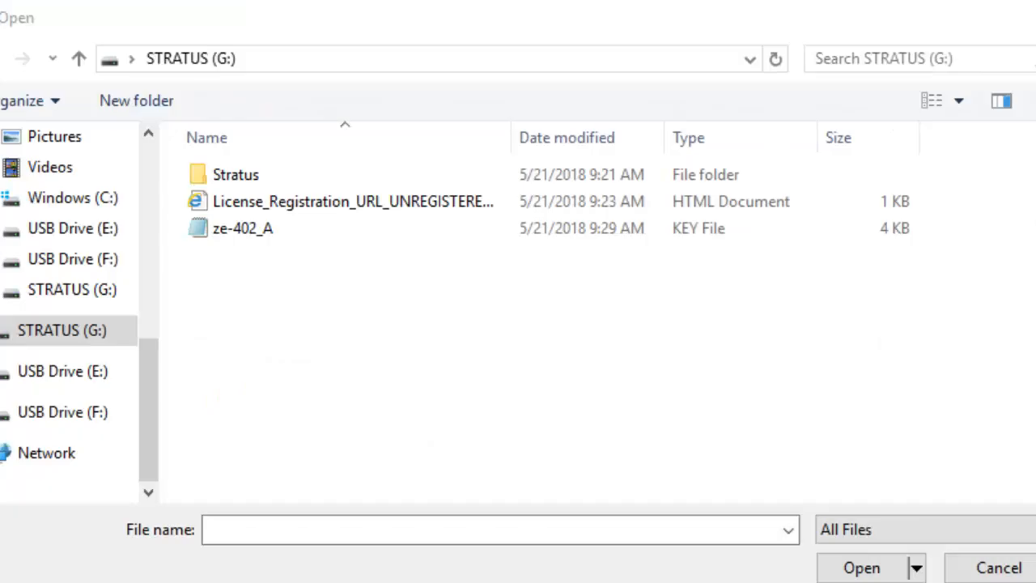
left_click(206, 231)
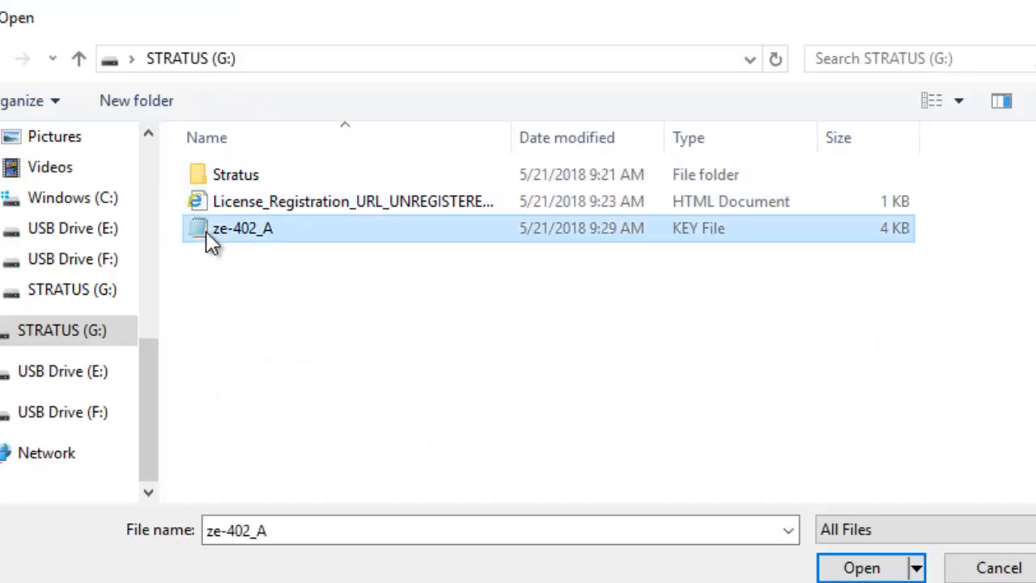
left_click(860, 569)
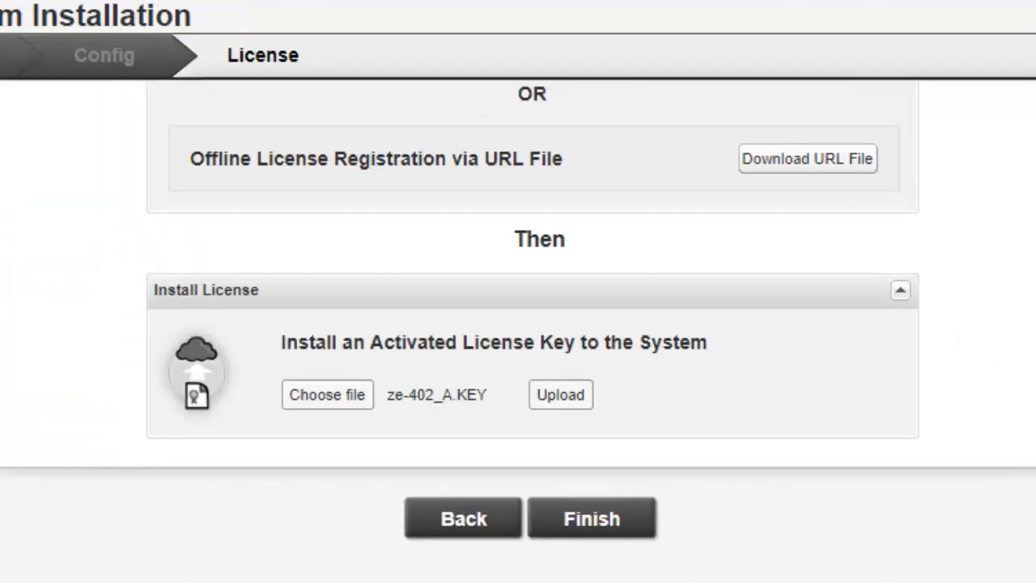
left_click(566, 396)
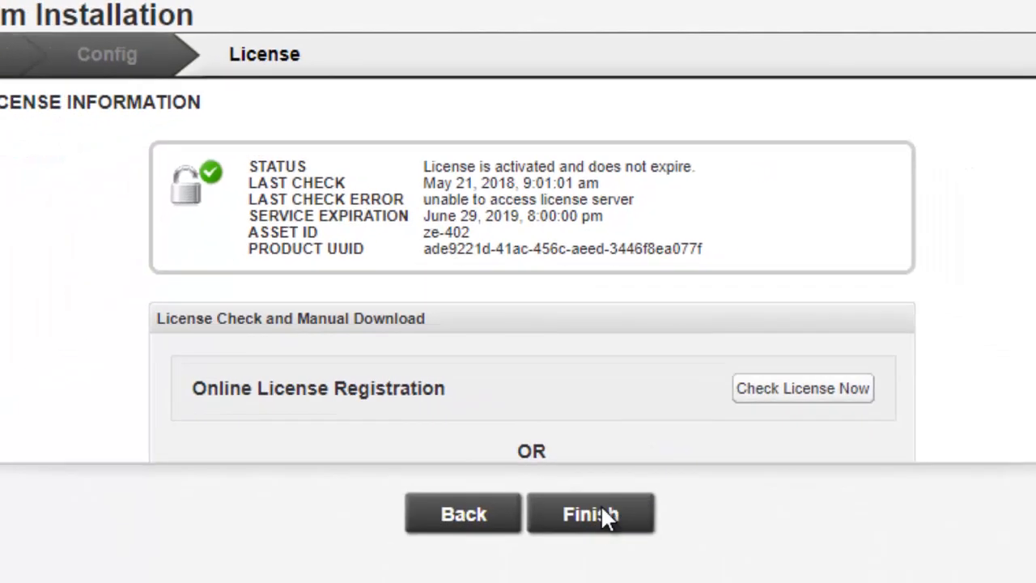
left_click(599, 514)
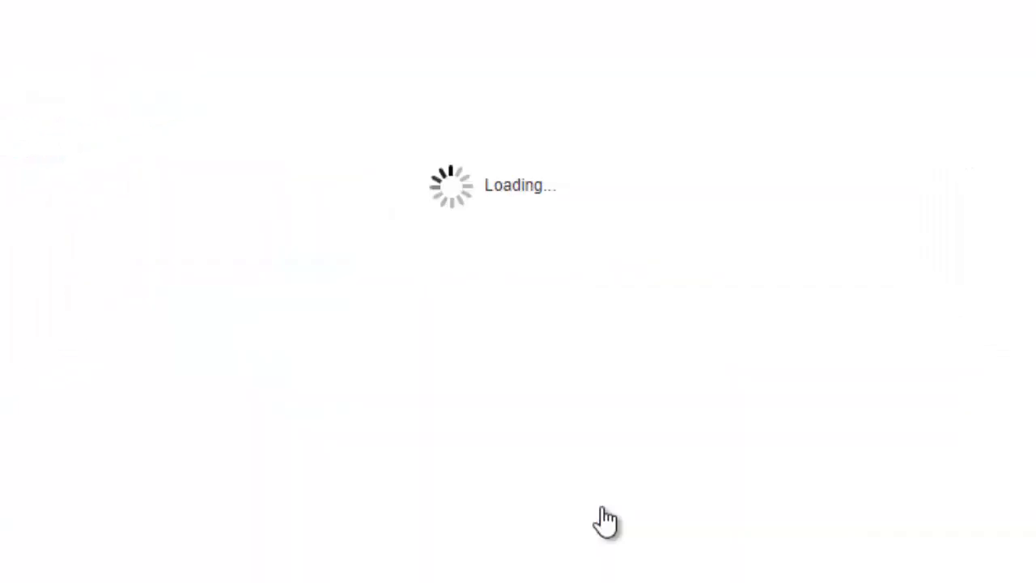